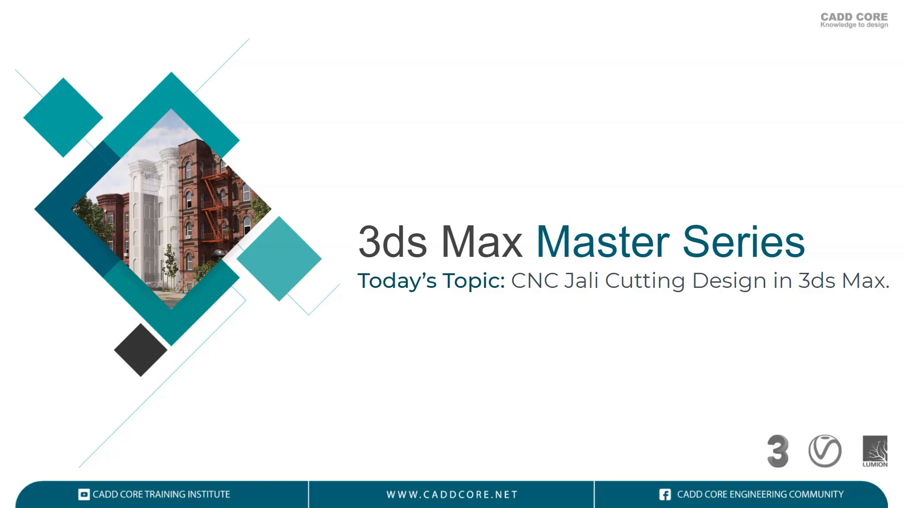
click(489, 178)
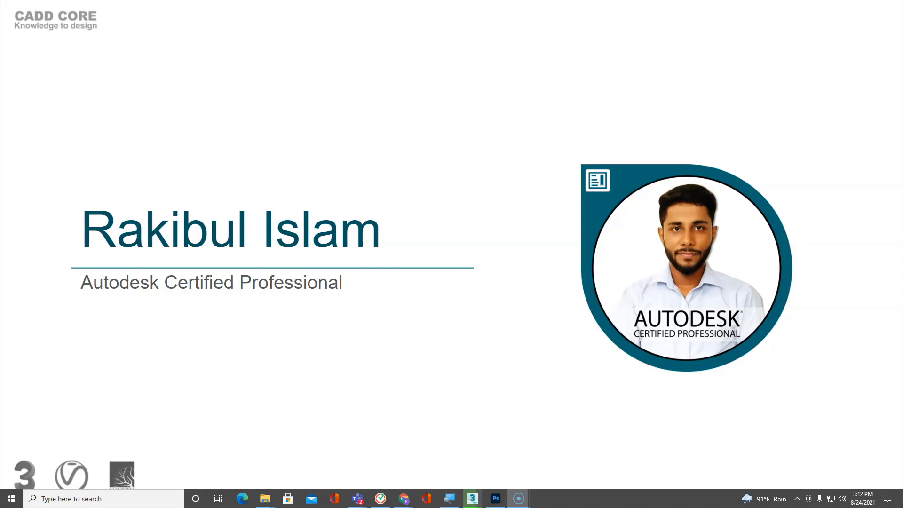
- Switch to Chrome and save the leafy tree pattern from the "cnc cutting design" image results to the Desktop as a JPEG
key(alt+Tab)
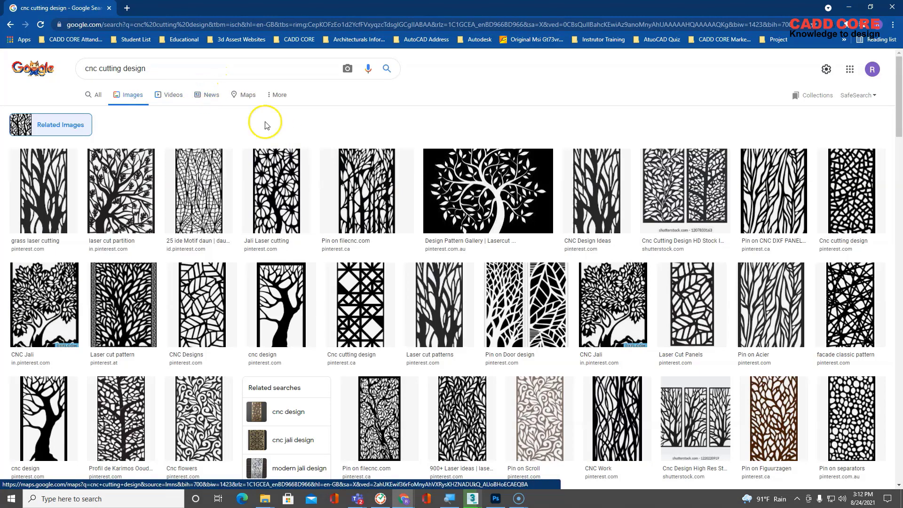
scroll(426, 259, down, 5)
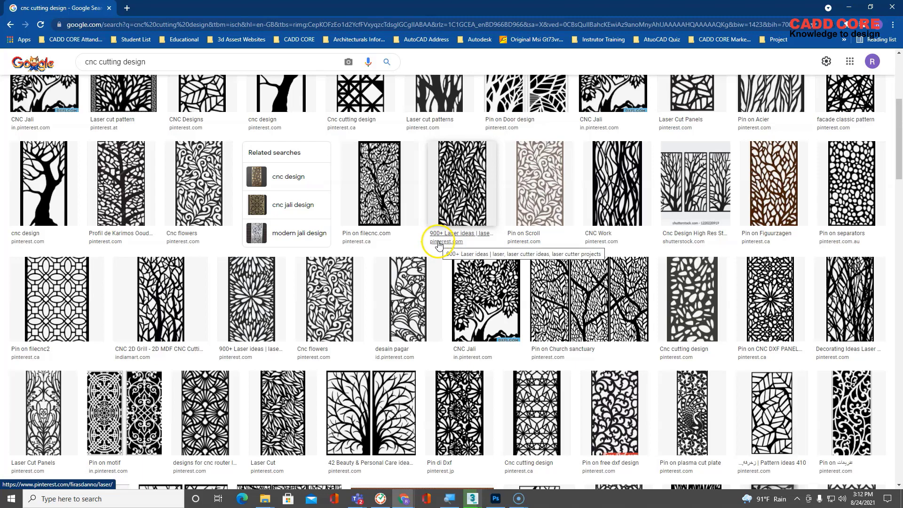
click(385, 201)
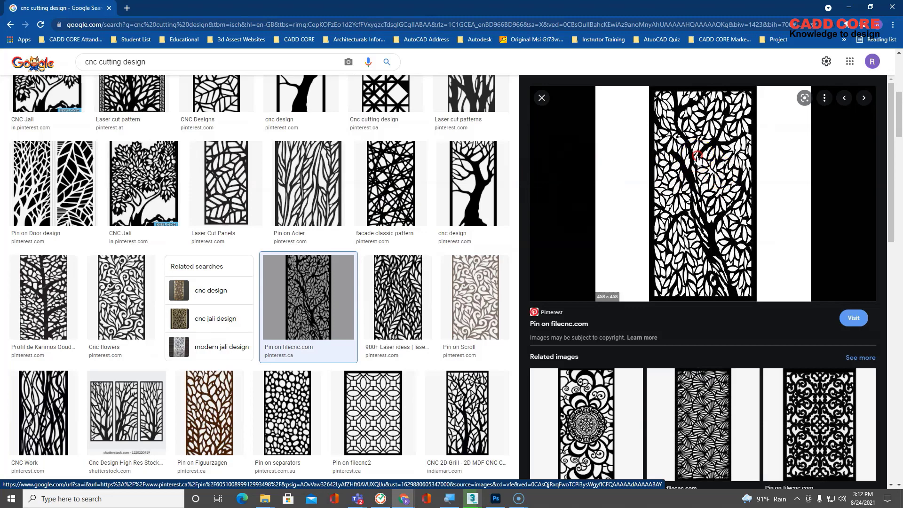
right_click(697, 157)
click(733, 267)
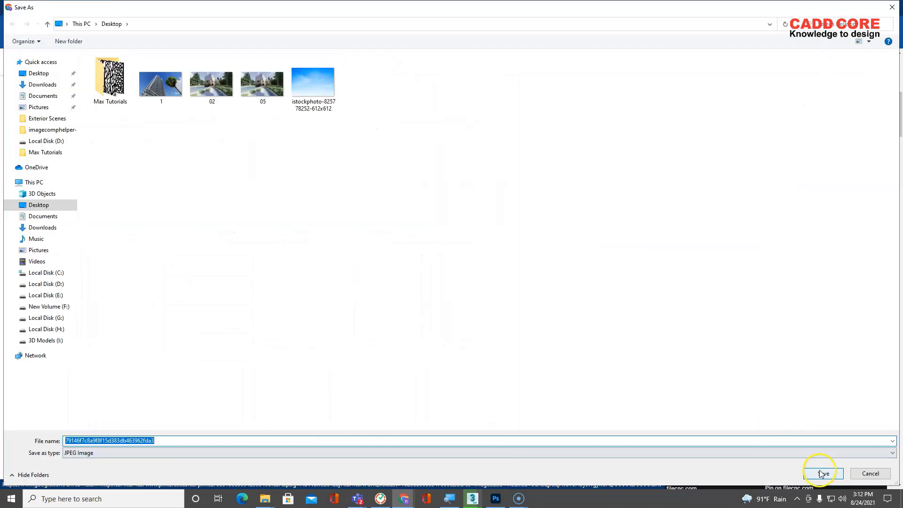
click(822, 474)
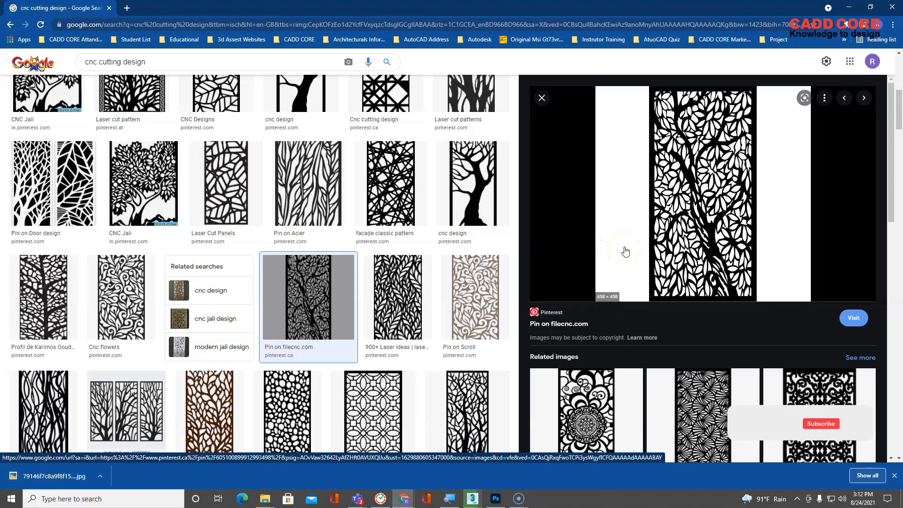
- Switch to File Explorer and show the Max Tutorials folder's contents as extra large icons
key(alt+Tab)
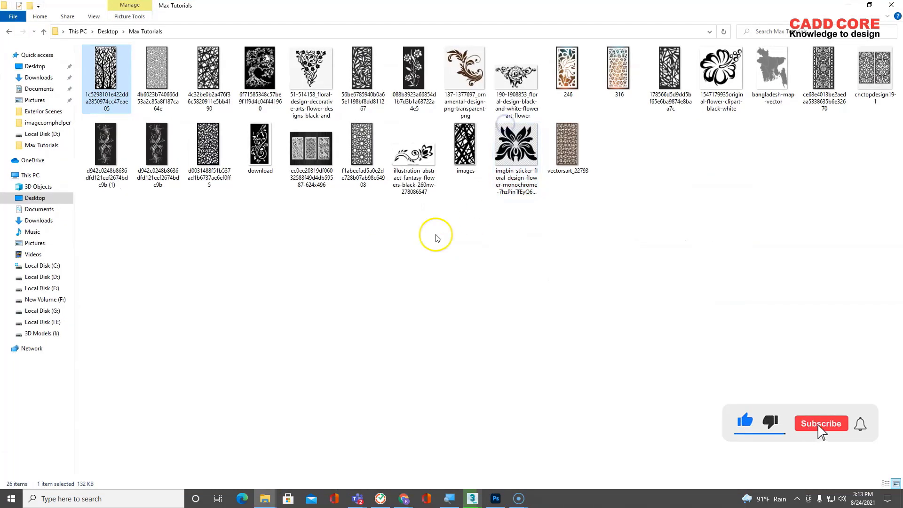
right_click(355, 250)
mouse_move(405, 255)
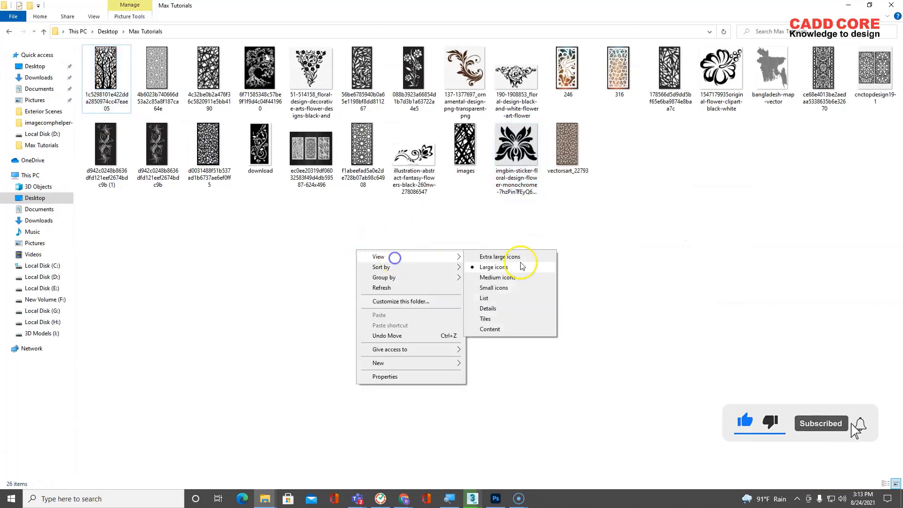
click(520, 255)
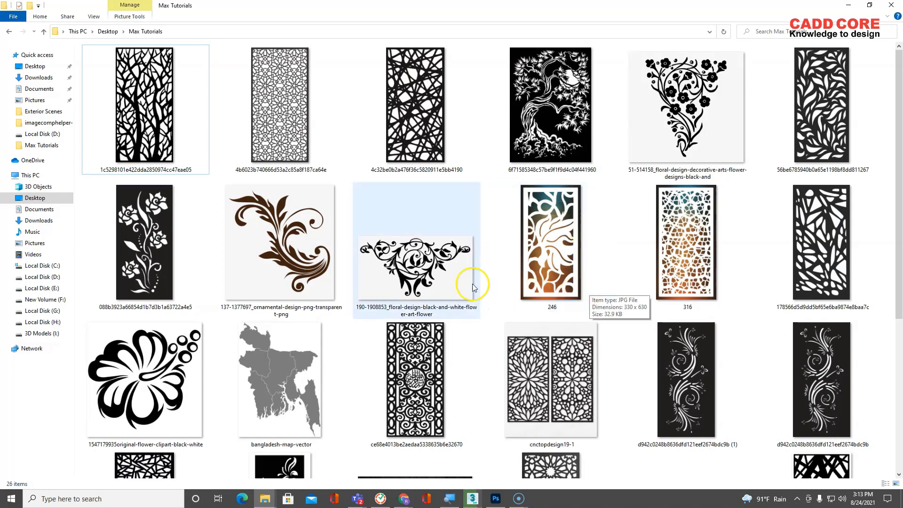
- Look through the CNC and floral pattern images in the Max Tutorials folder
mouse_move(467, 265)
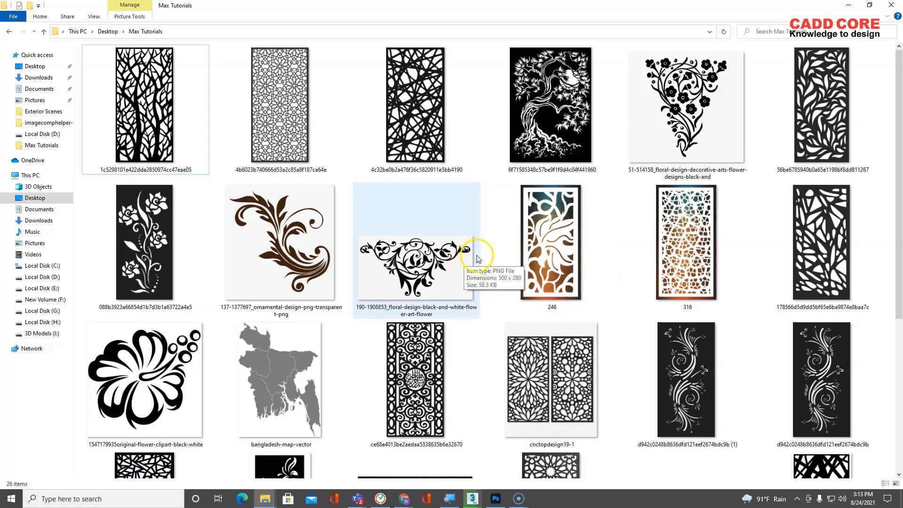
click(690, 235)
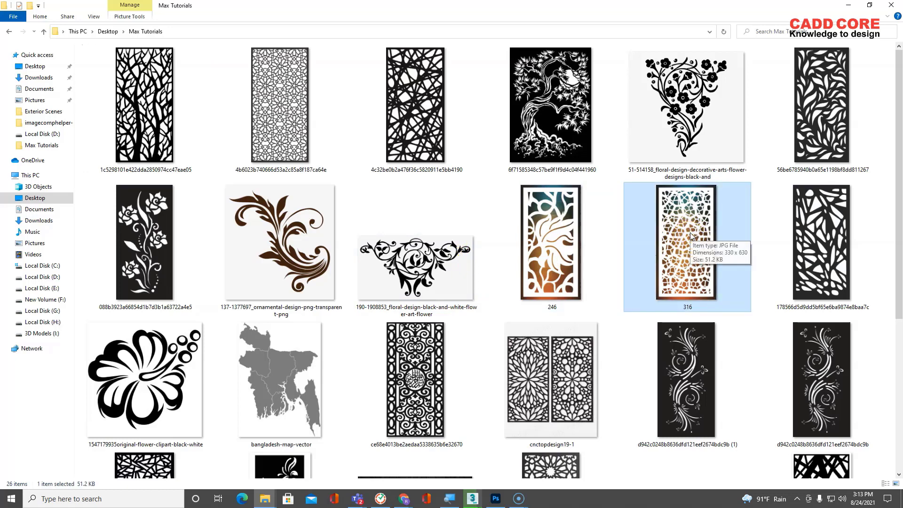
click(445, 134)
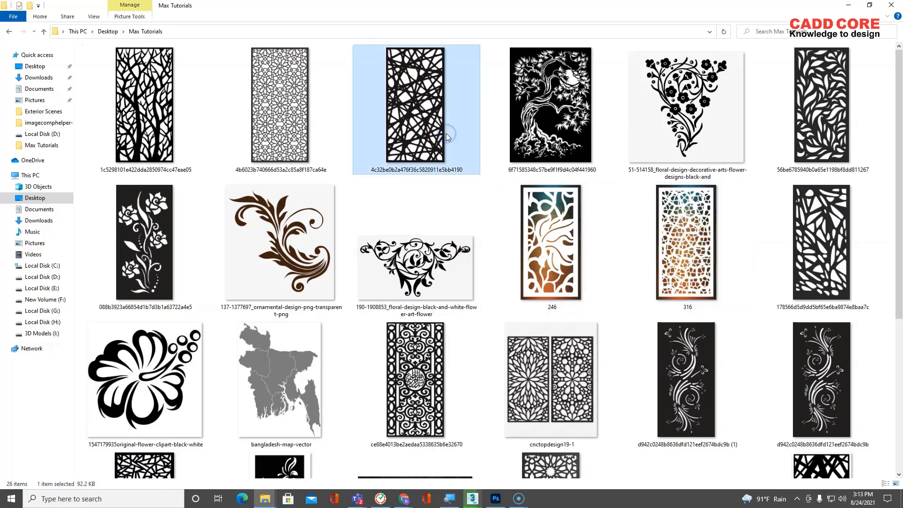
scroll(470, 178, down, 4)
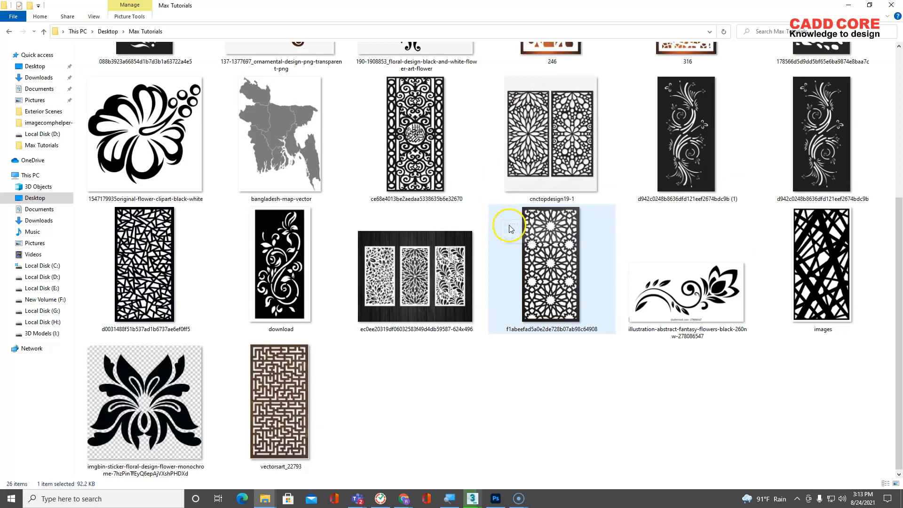
click(670, 168)
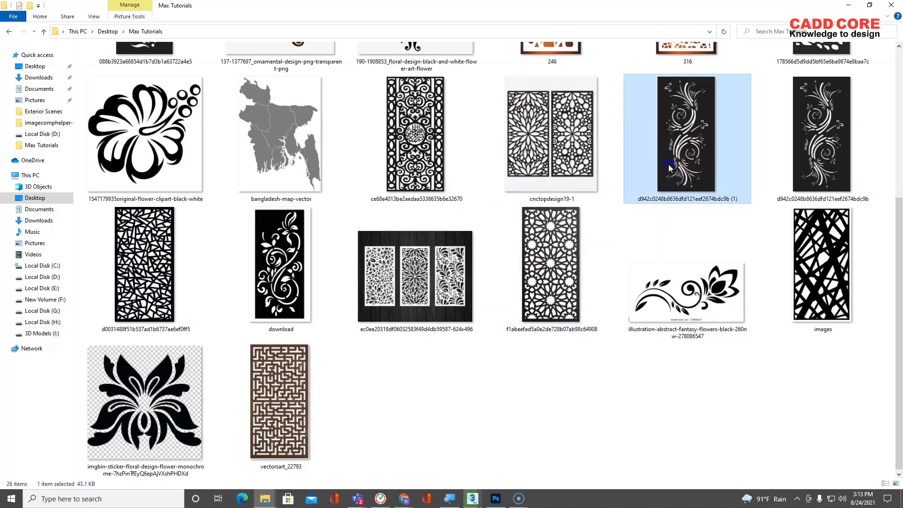
scroll(683, 178, up, 4)
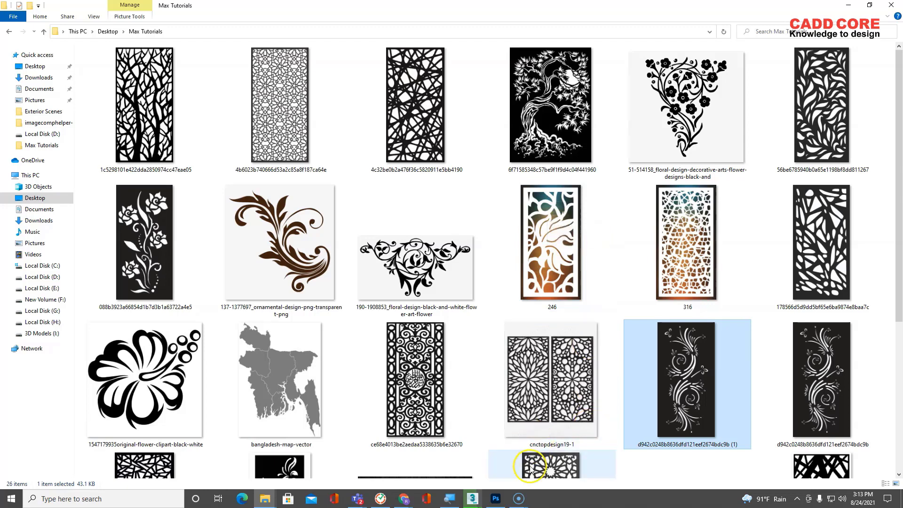
- Switch to Photoshop and open the crossing-lines pattern 4c32be0b2a476f36c5820911e5bb4190 from the Max Tutorials folder
click(496, 498)
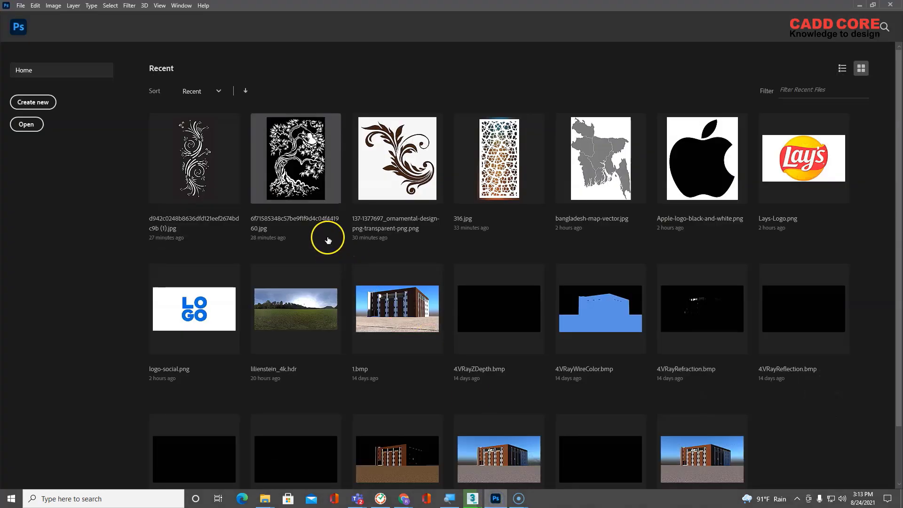
click(26, 125)
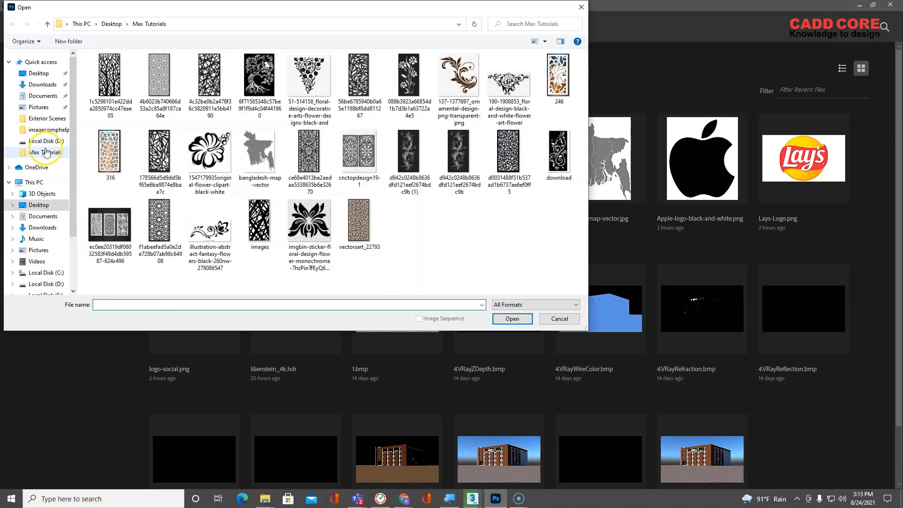
click(418, 234)
click(218, 91)
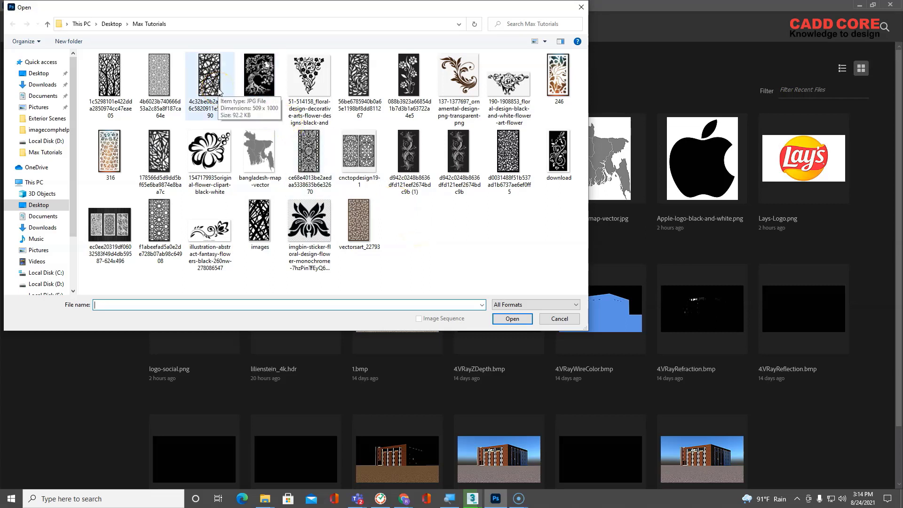
click(218, 91)
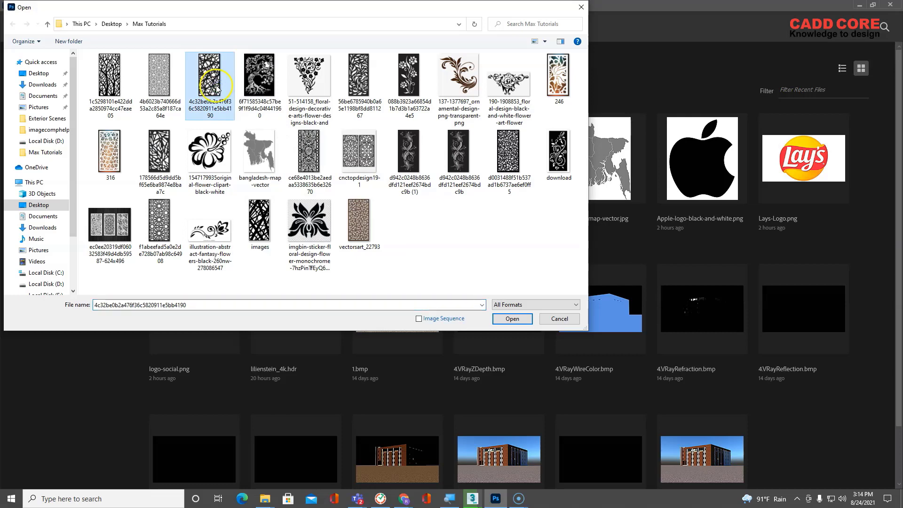
click(503, 228)
click(512, 318)
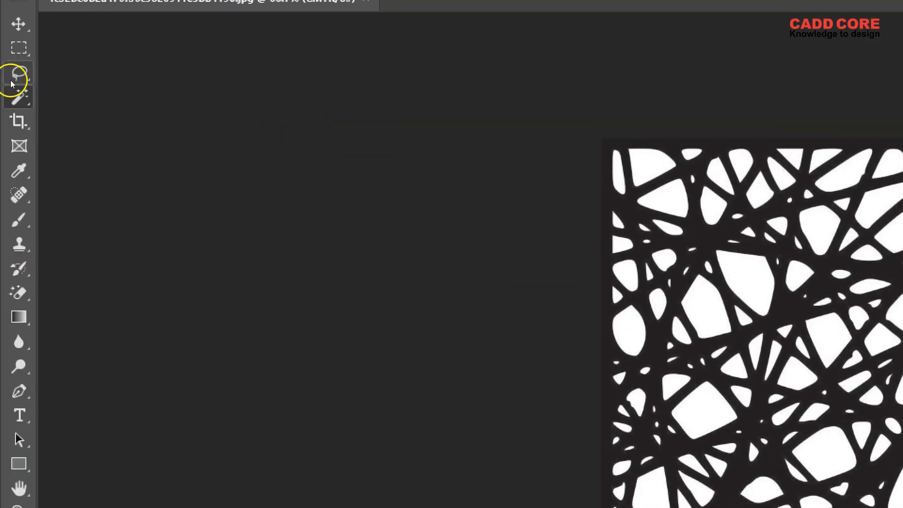
- Select the black lattice of the pattern image with the Magic Wand Tool
right_click(12, 89)
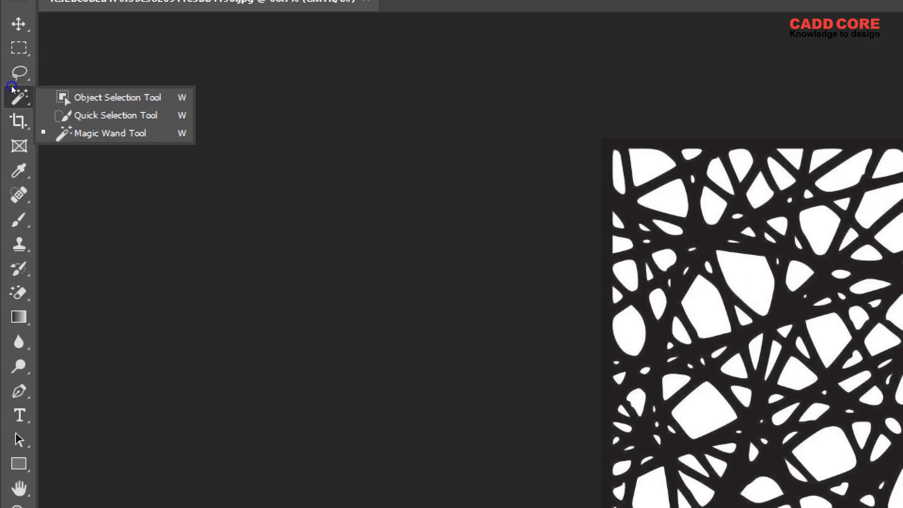
click(64, 98)
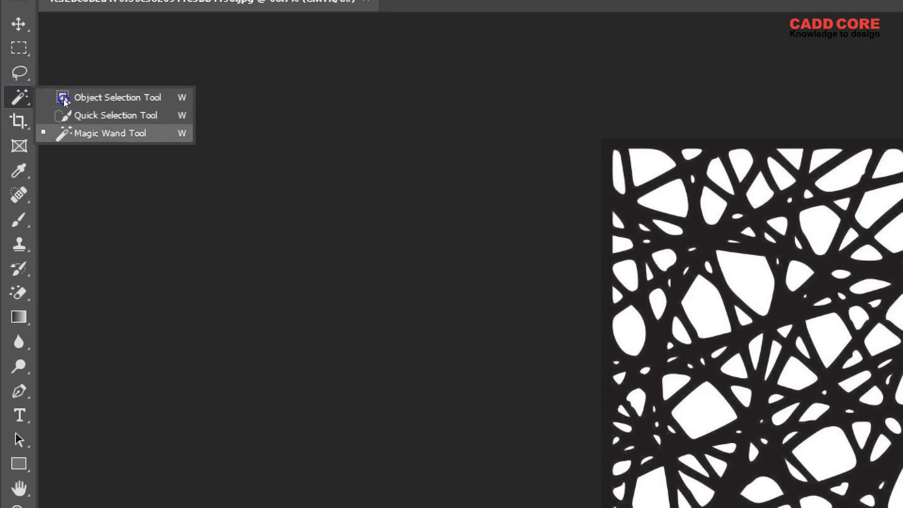
click(78, 92)
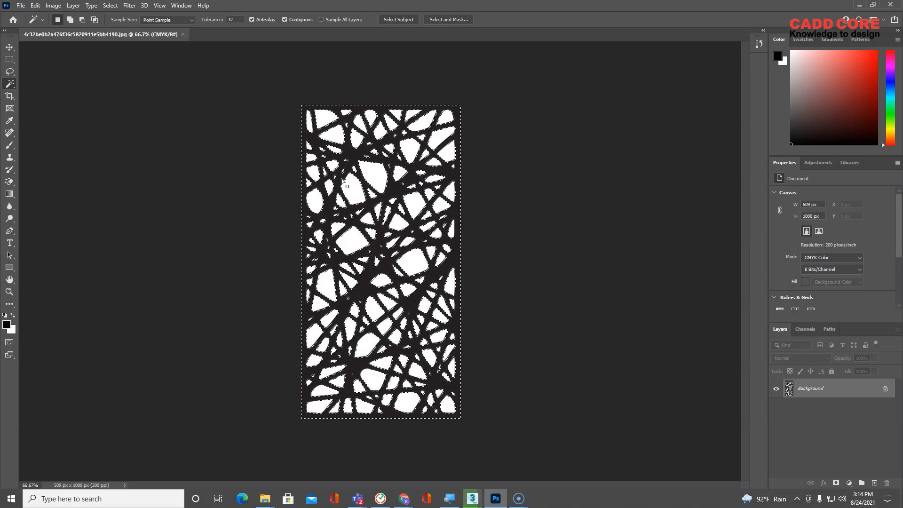
alt+scroll(353, 230, up, 8)
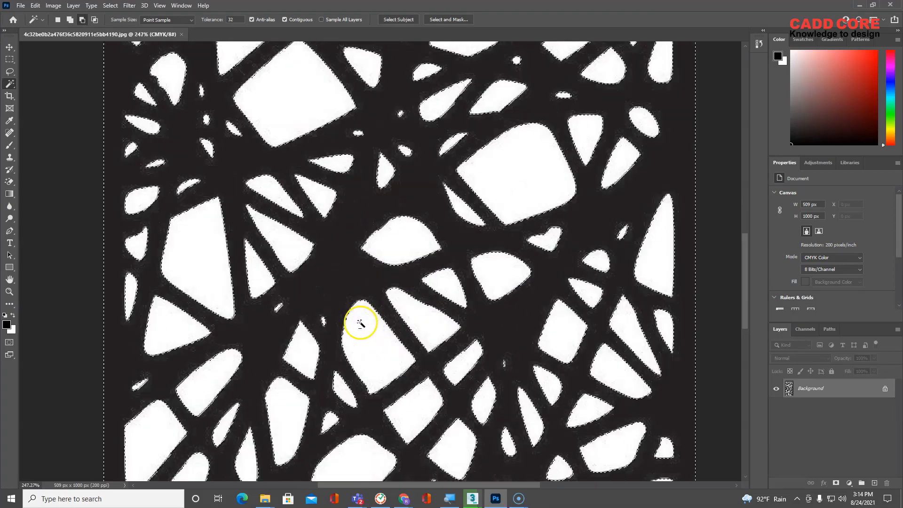
scroll(361, 317, down, 8)
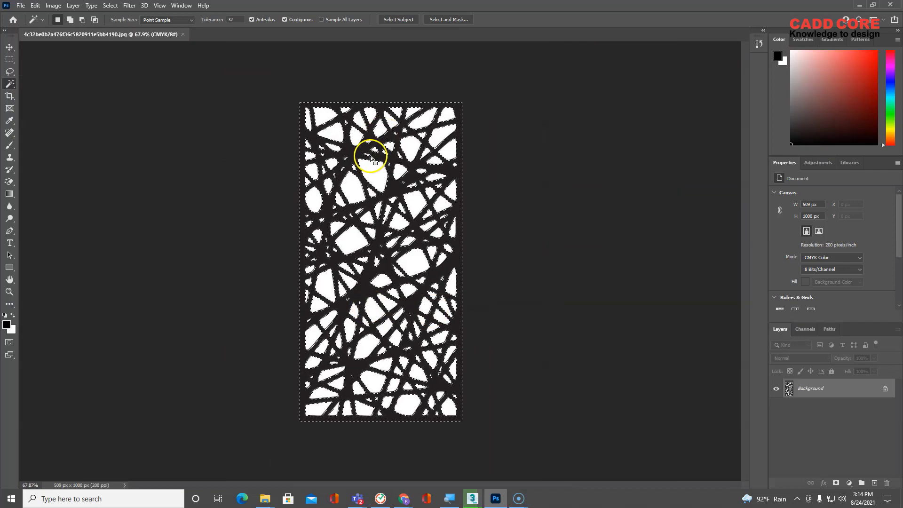
- Convert the lattice selection into a work path, accepting the default tolerance
alt+scroll(371, 157, up, 4)
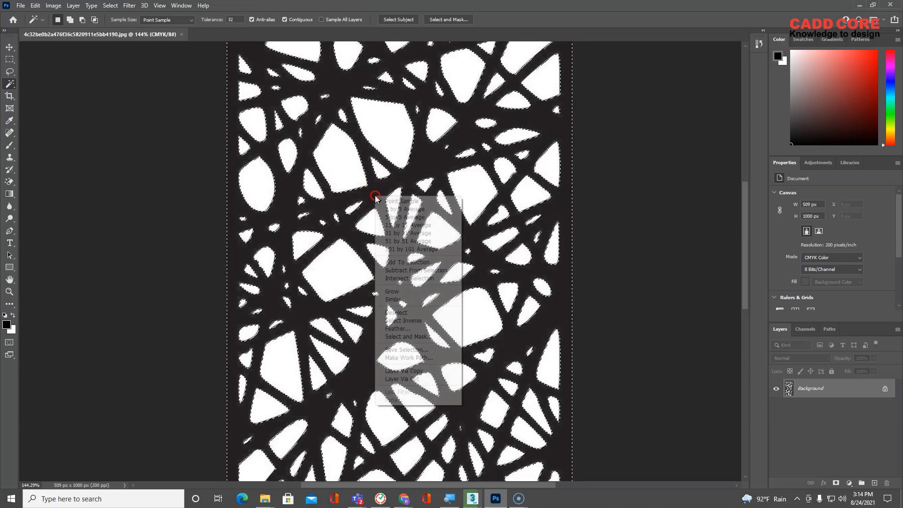
click(419, 359)
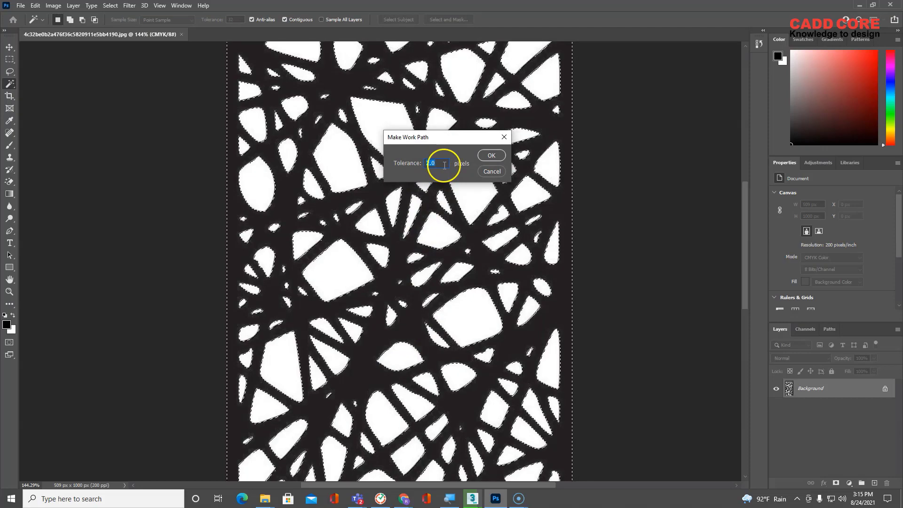
click(492, 155)
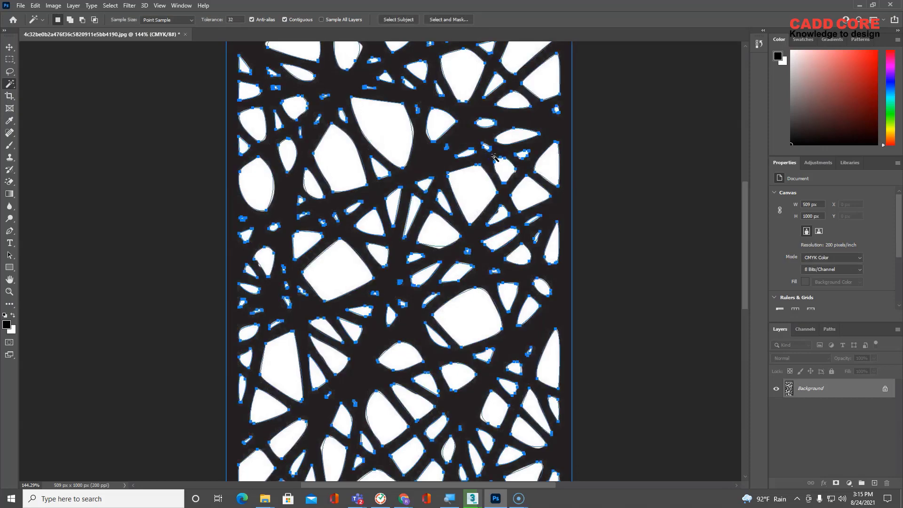
scroll(371, 247, down, 4)
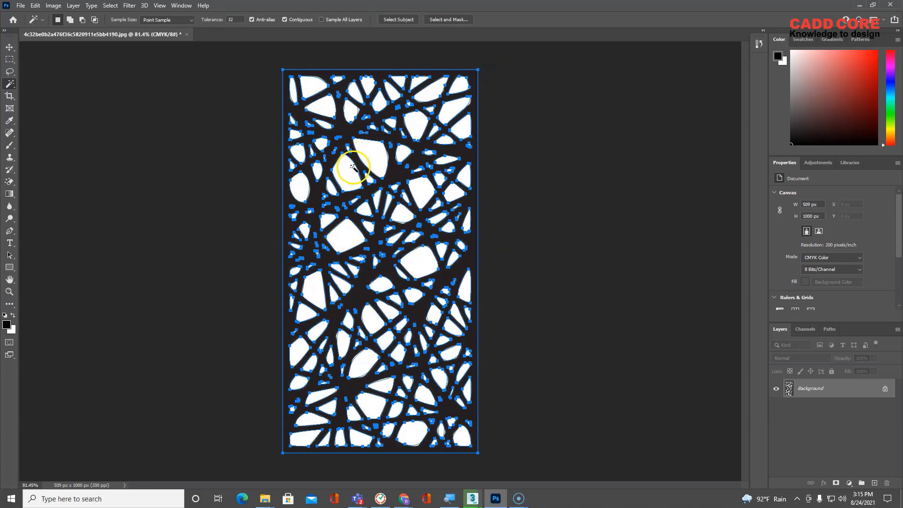
- Export the Work Path to an Adobe Illustrator file named "1_Cnc Jali Cutting" in the Max Tutorials folder
click(22, 7)
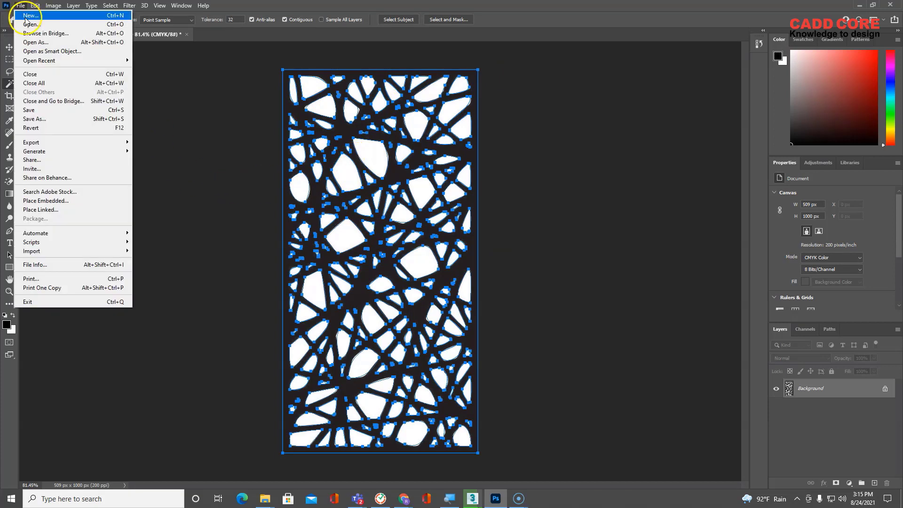
mouse_move(56, 154)
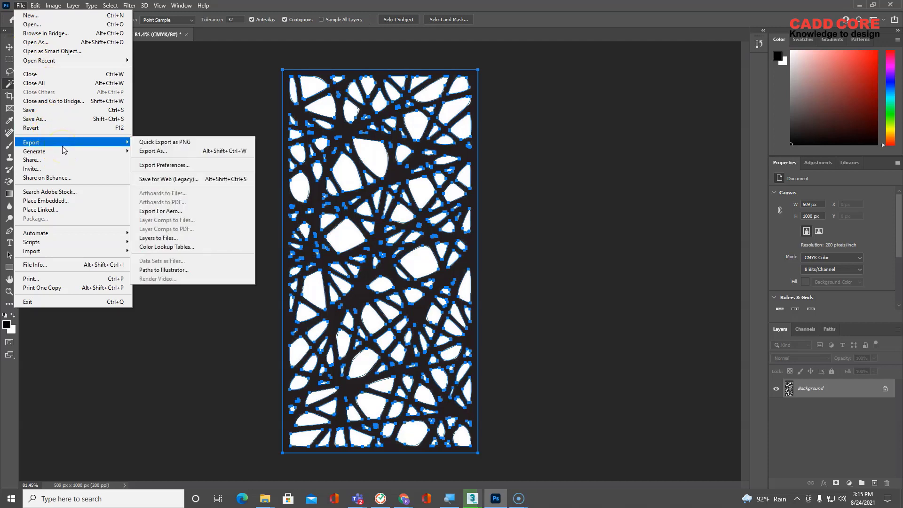
click(187, 270)
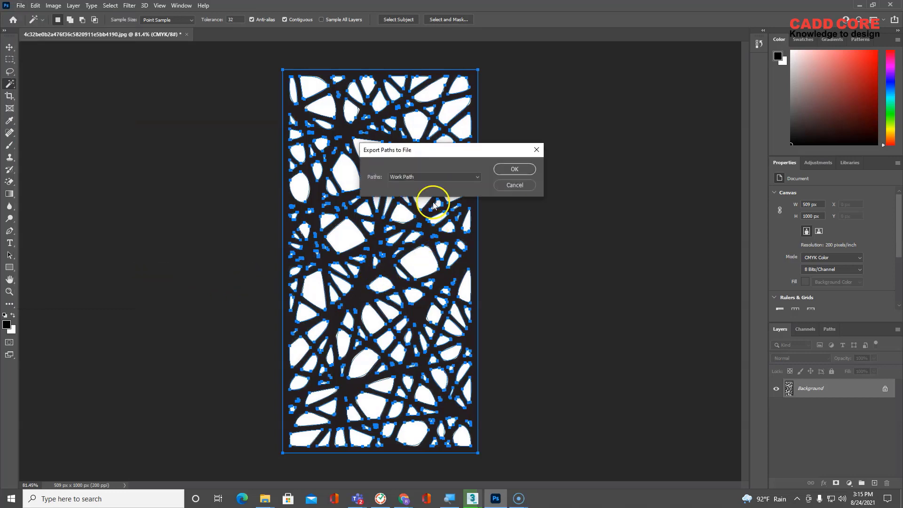
click(524, 170)
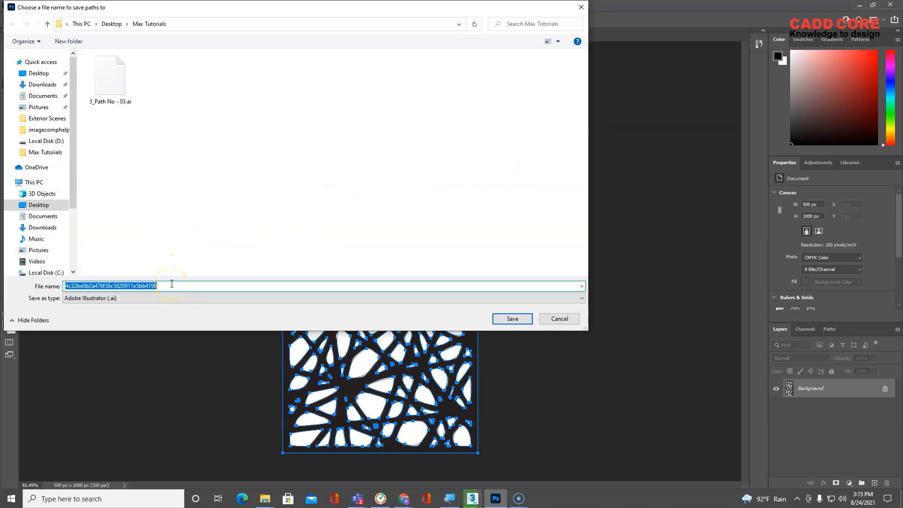
text(1_Cnc Jali Cutting)
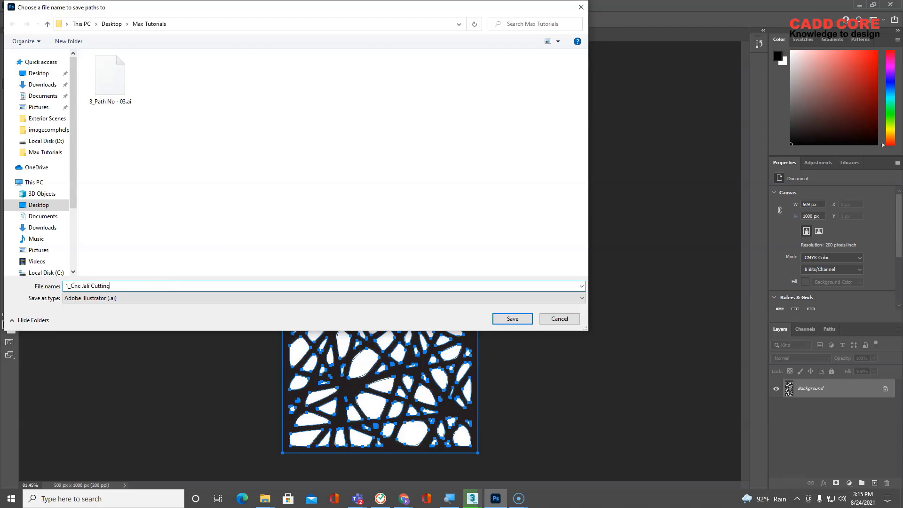
click(513, 320)
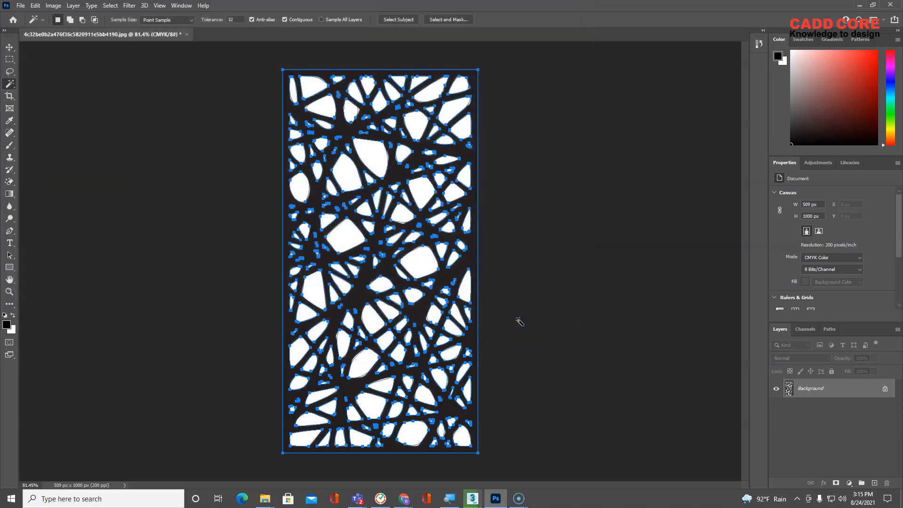
- Switch to the untitled 3ds Max scene and choose "1_Cnc Jali Cutting.ai" from the Max Tutorials folder for import
click(524, 318)
click(526, 309)
mouse_move(472, 498)
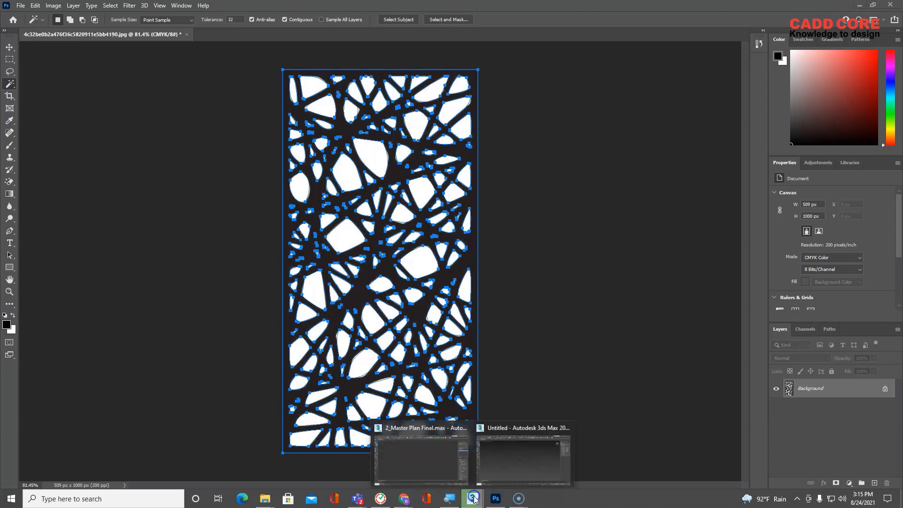
click(514, 471)
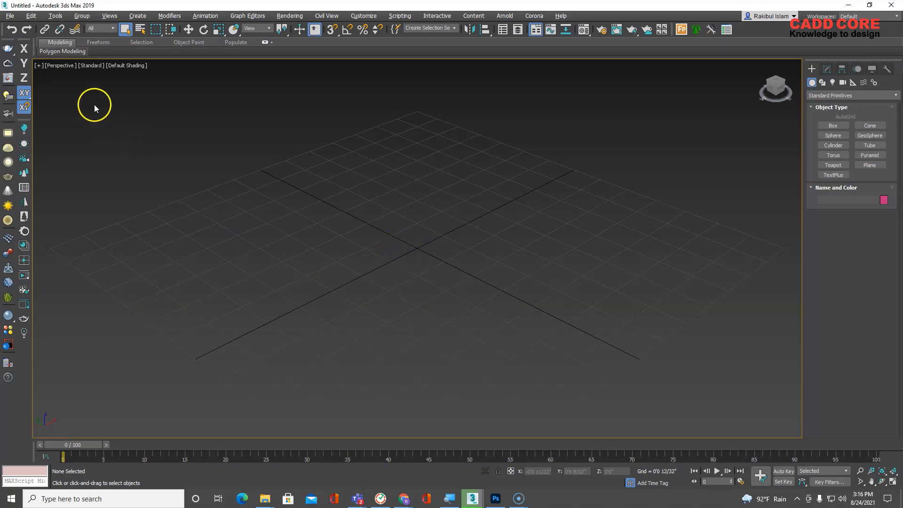
click(10, 17)
mouse_move(48, 148)
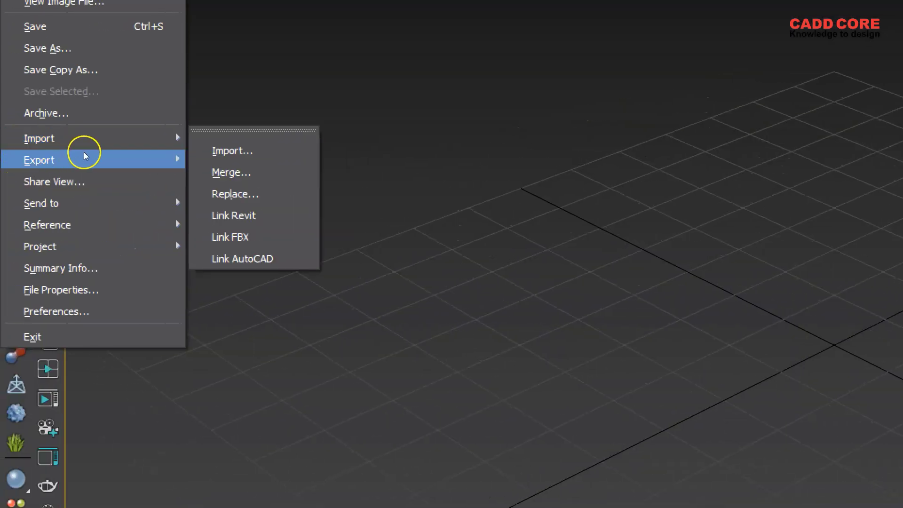
click(117, 154)
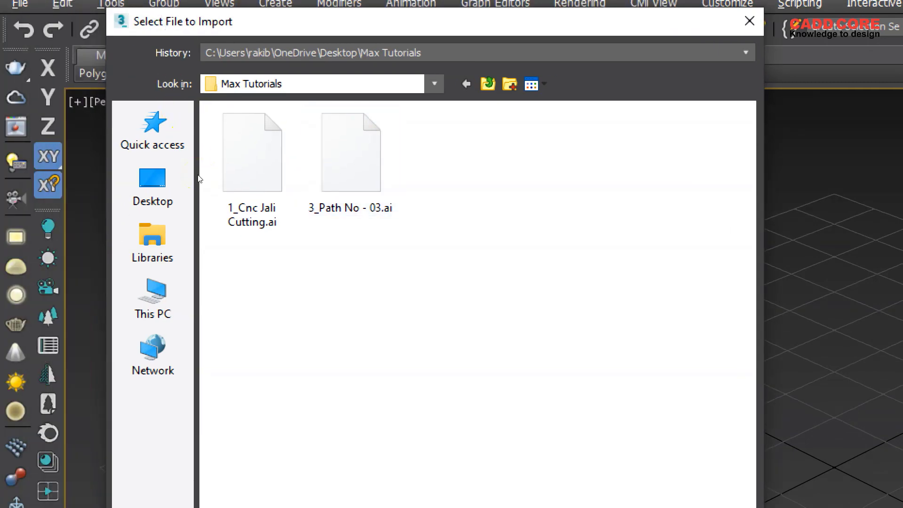
click(252, 155)
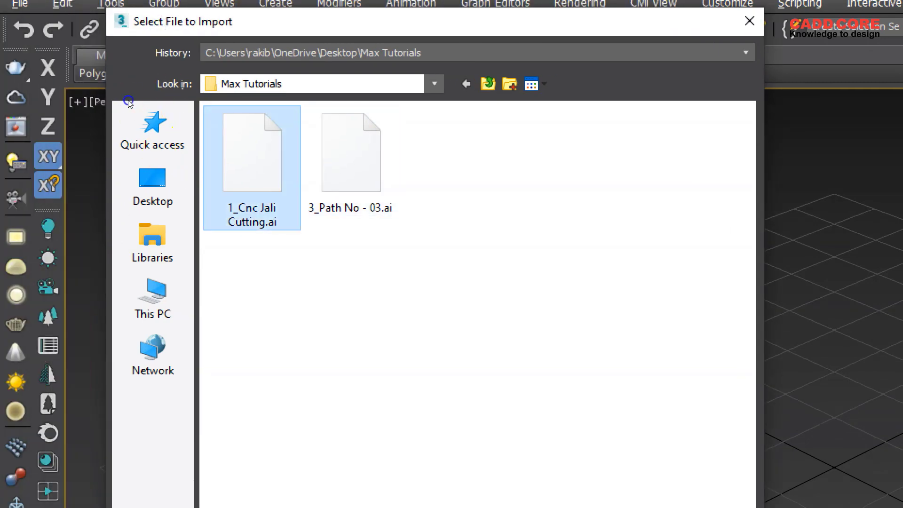
key(Return)
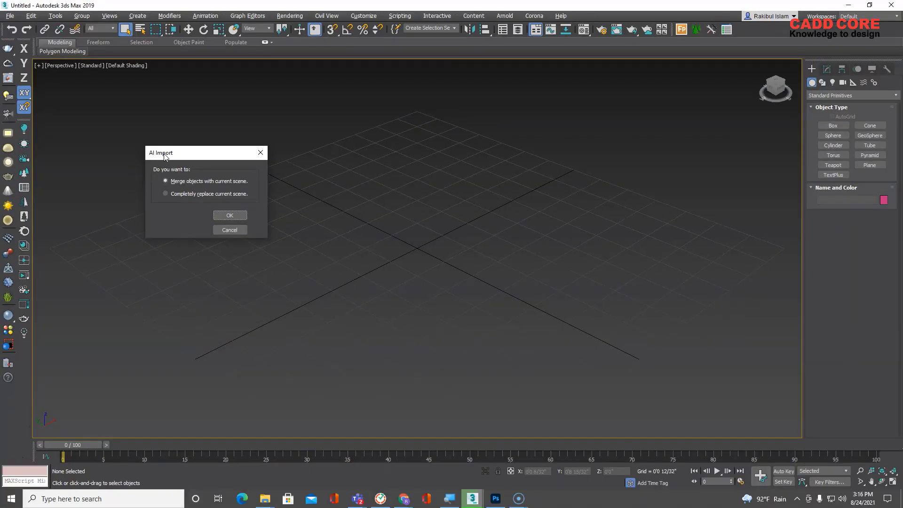
- Merge the imported Illustrator paths with the current scene, bringing the shapes in as a single object
drag(164, 156, 307, 141)
click(302, 171)
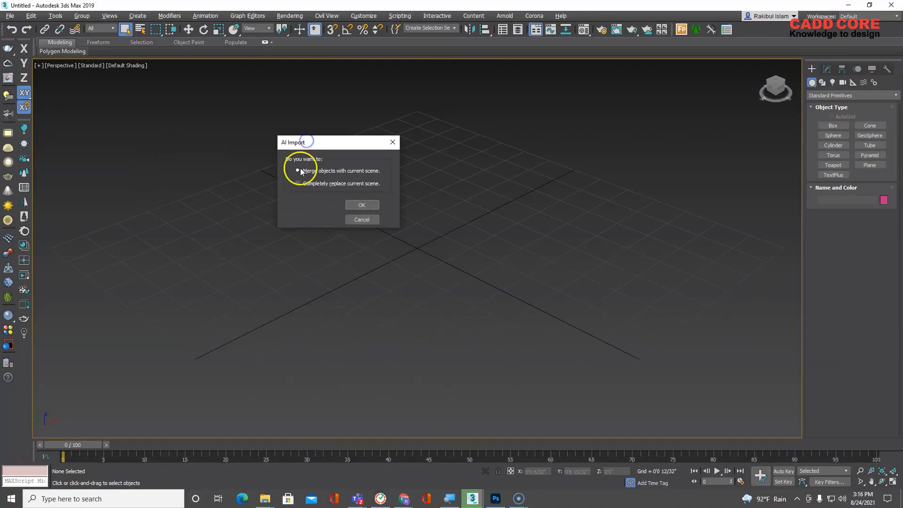
click(361, 205)
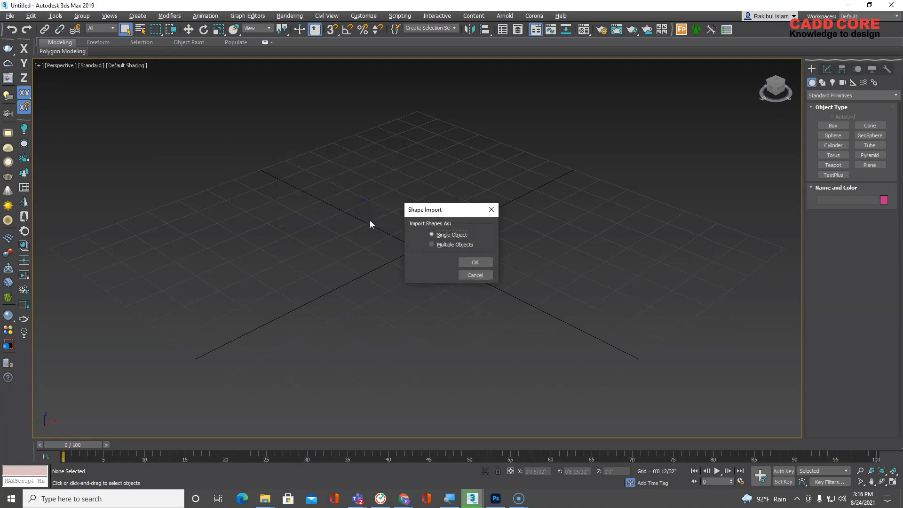
click(455, 235)
click(468, 261)
scroll(423, 228, down, 5)
drag(423, 228, 422, 253)
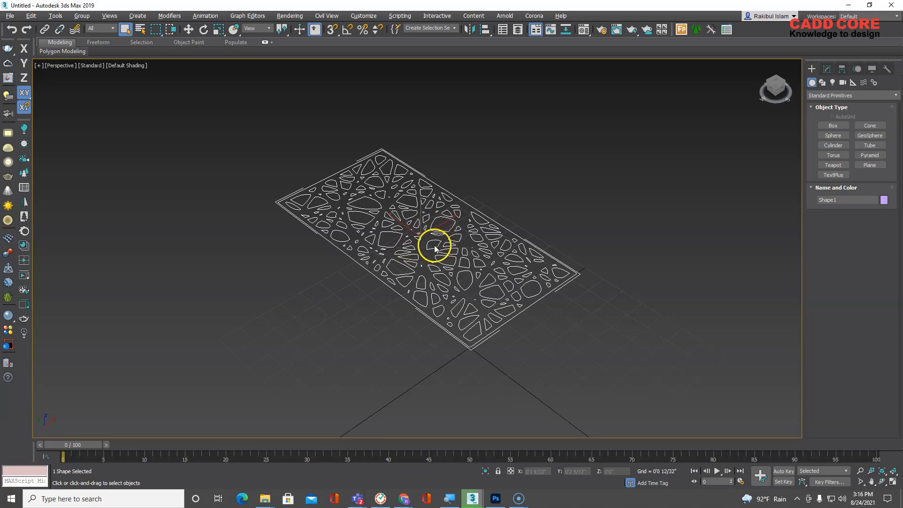
drag(434, 249, 429, 249)
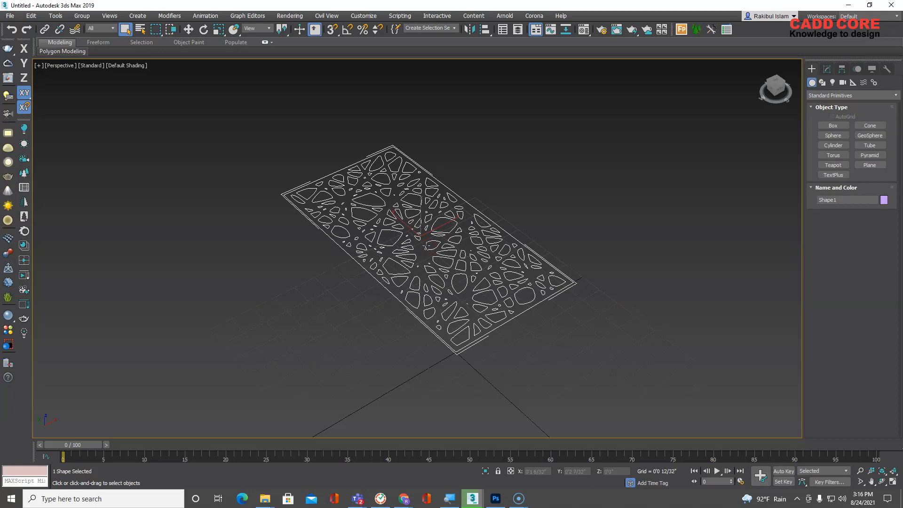
- Extrude the imported jali spline by 0'0 3/32" and deselect it
click(827, 68)
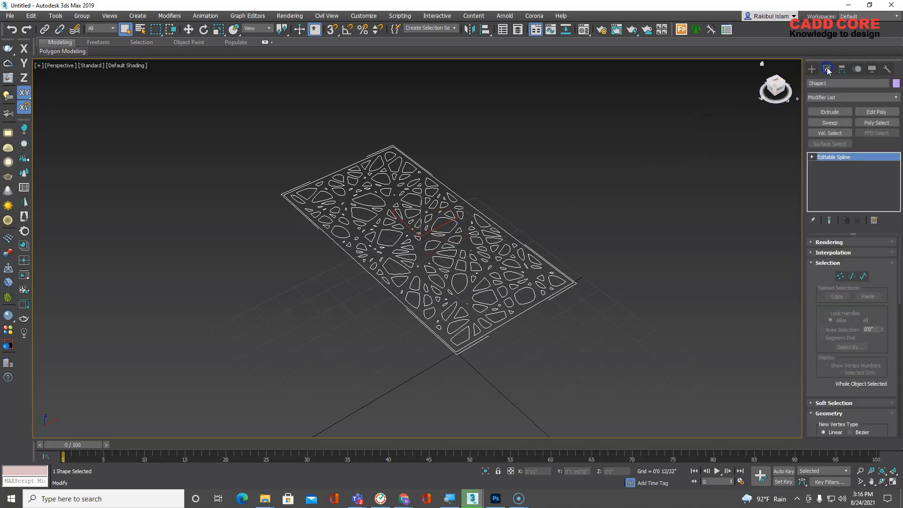
click(830, 111)
scroll(480, 253, up, 3)
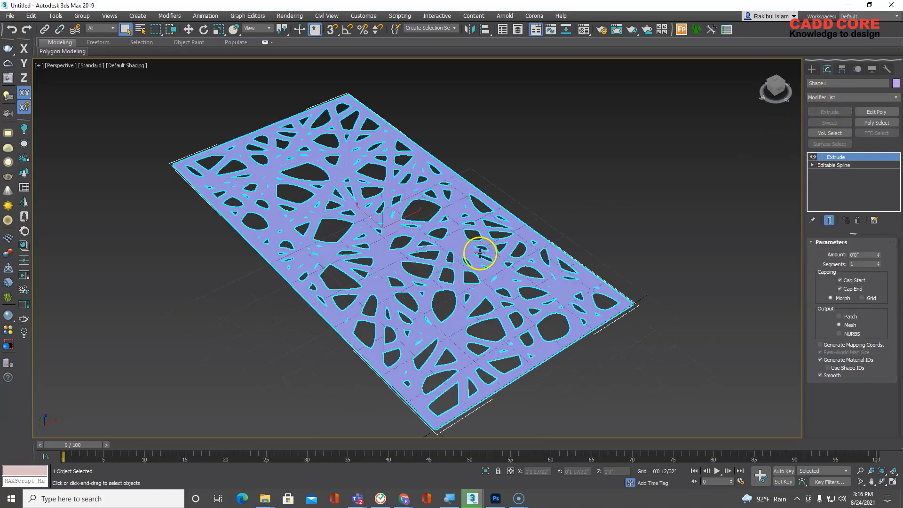
drag(480, 253, 432, 292)
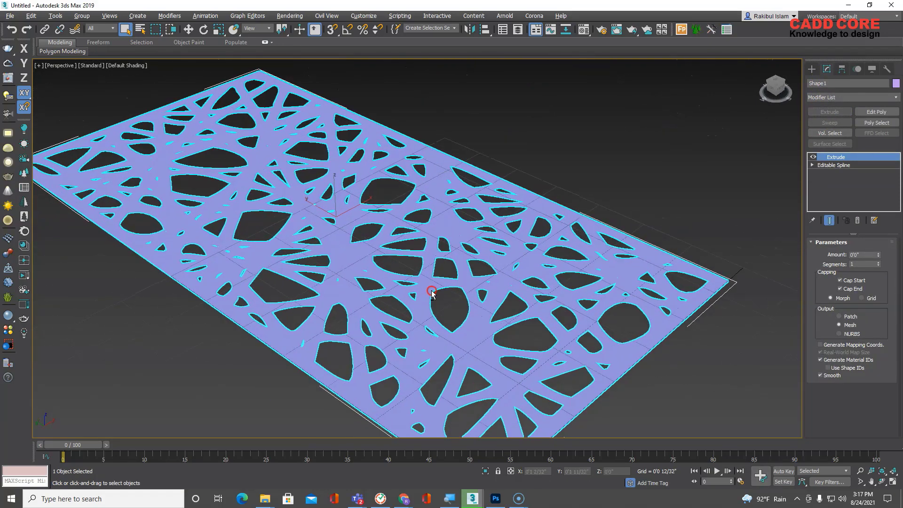
click(877, 253)
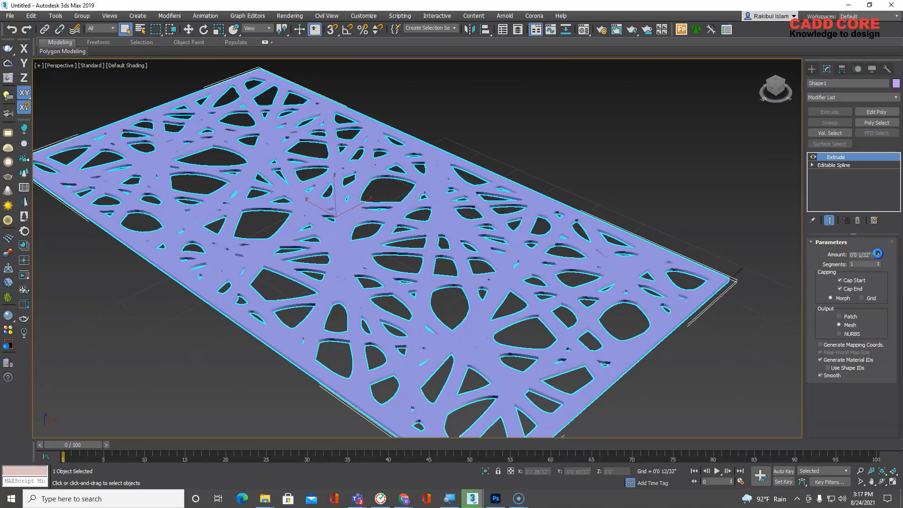
drag(878, 253, 382, 255)
scroll(342, 268, down, 5)
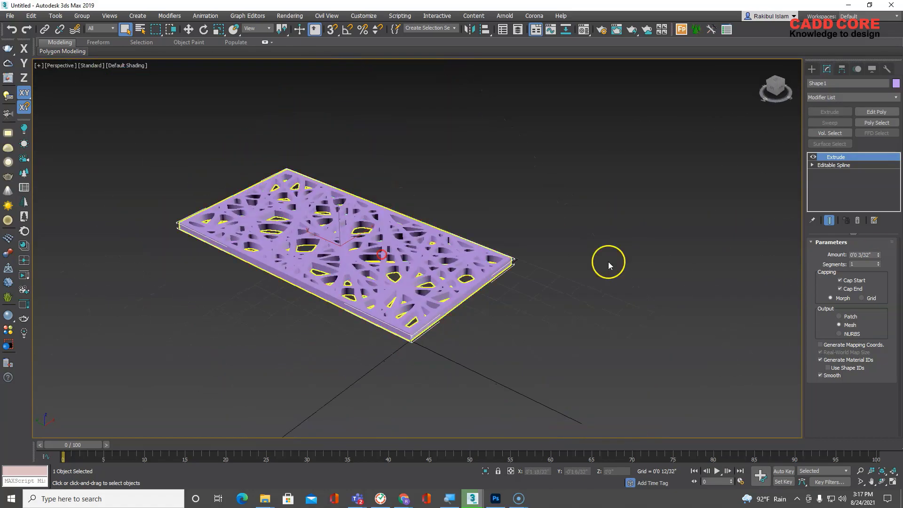
click(608, 265)
scroll(369, 240, up, 3)
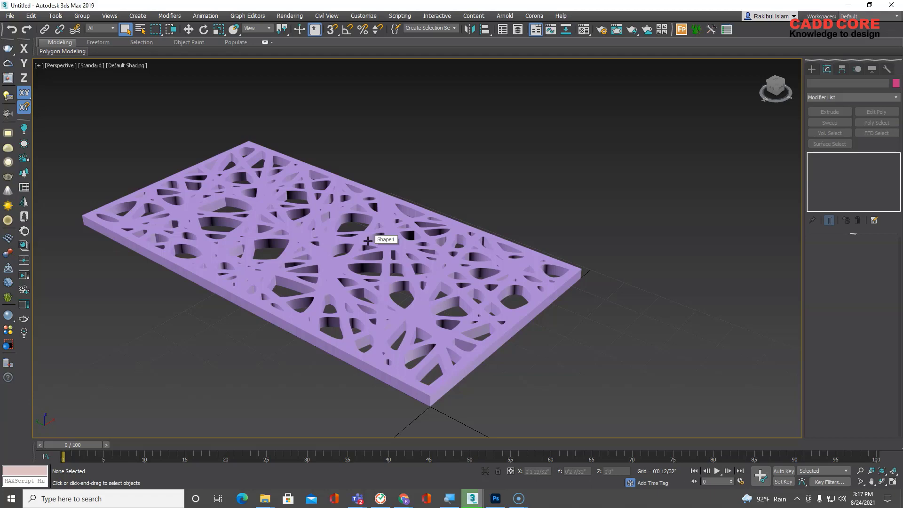
- Switch to Photoshop and open the floral swirl image d942c0248b8636dfd121eef2674bdc9b (1) from the Max Tutorials folder
click(496, 499)
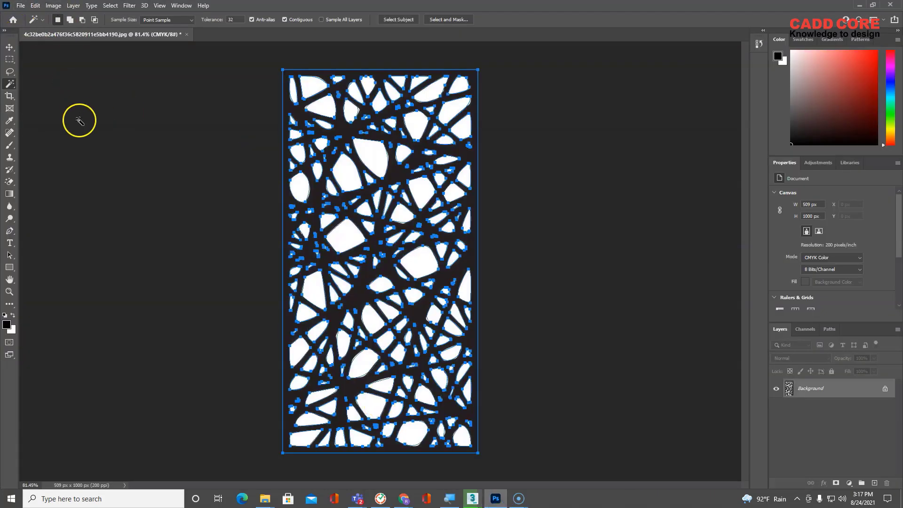
click(21, 6)
click(33, 24)
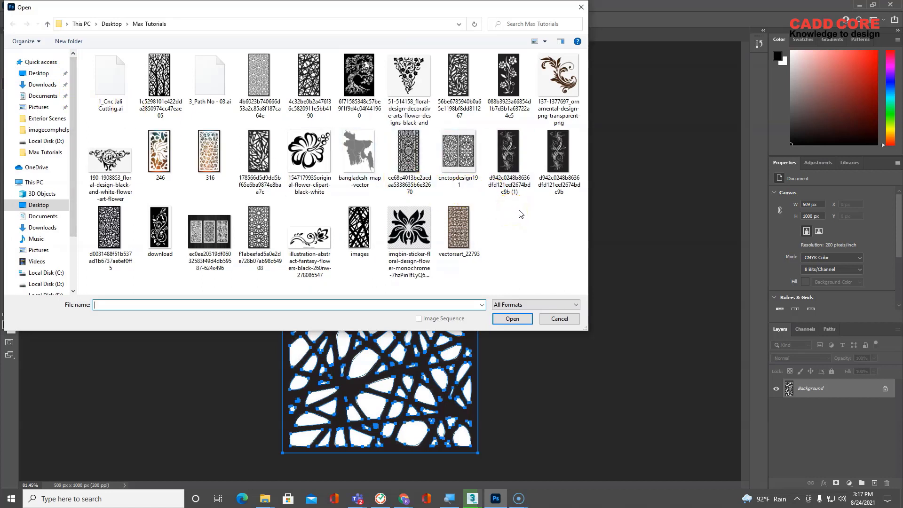
click(518, 170)
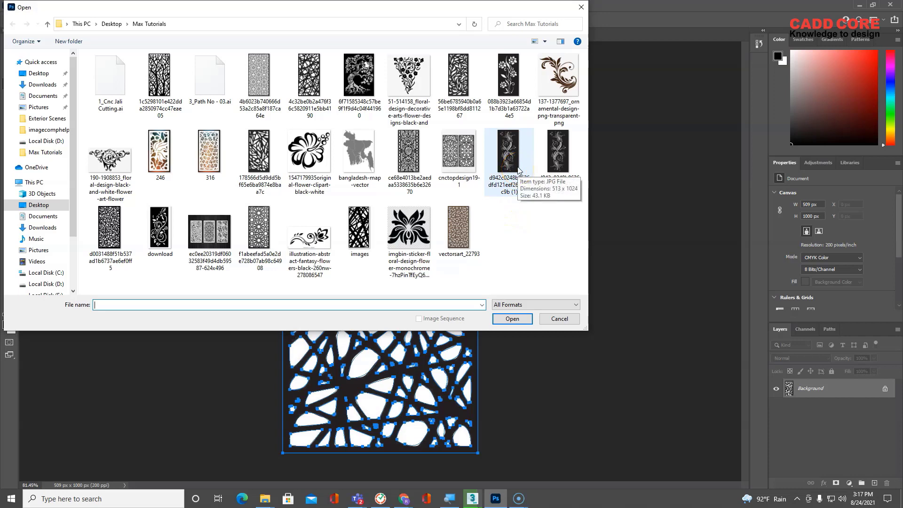
click(517, 171)
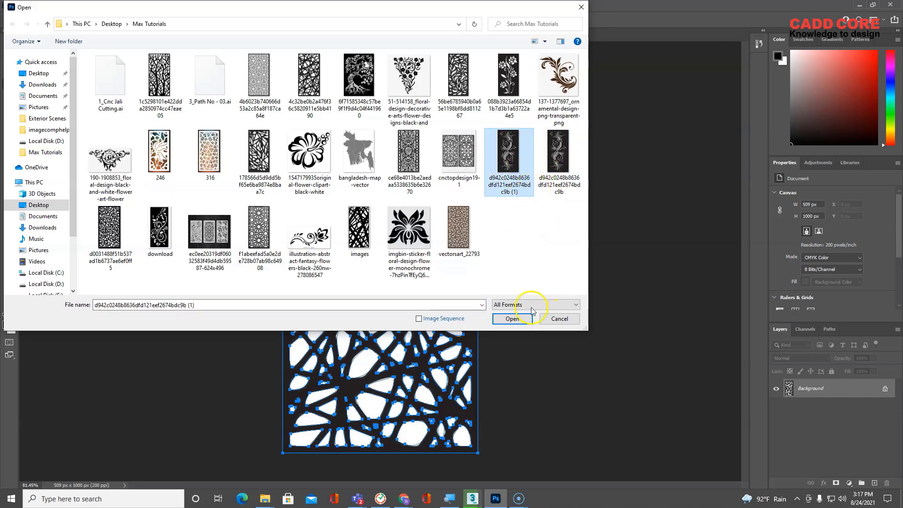
click(521, 320)
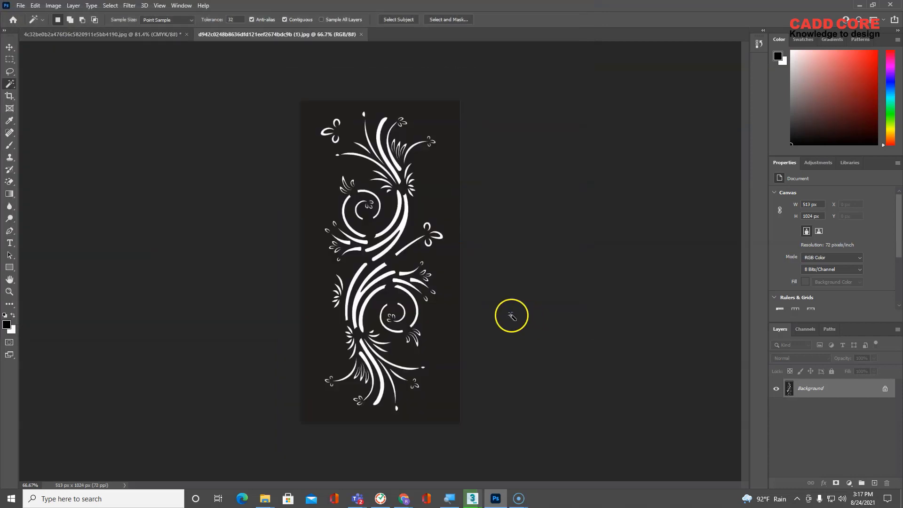
scroll(384, 221, up, 5)
scroll(390, 229, down, 3)
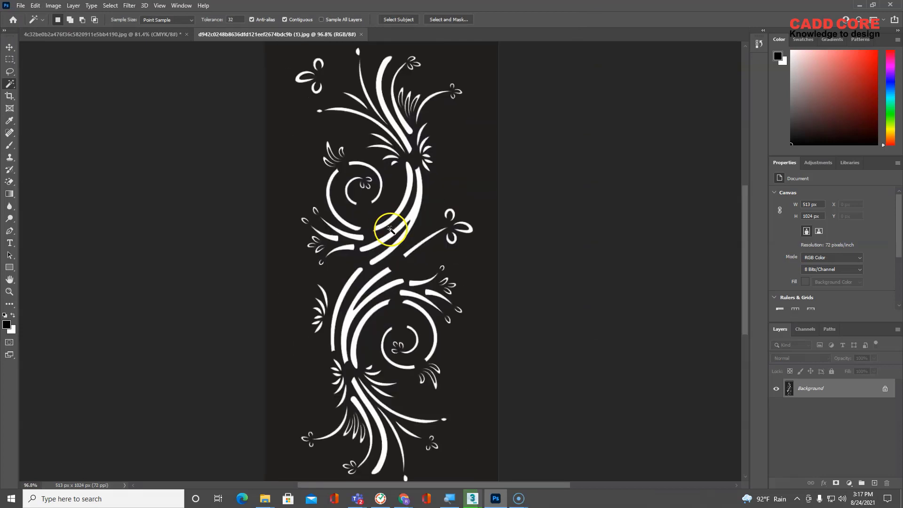
scroll(390, 229, down, 2)
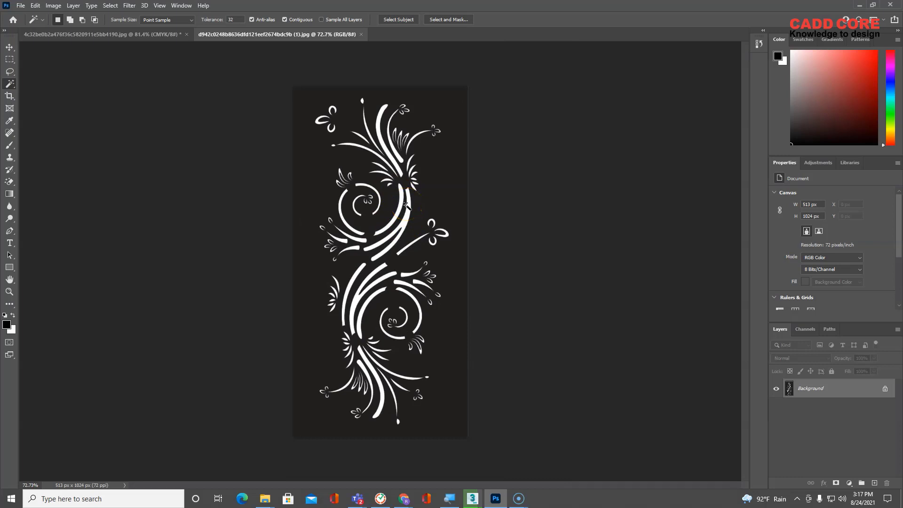
- Apply a Black & White adjustment with the Default preset to the floral swirl image
click(59, 9)
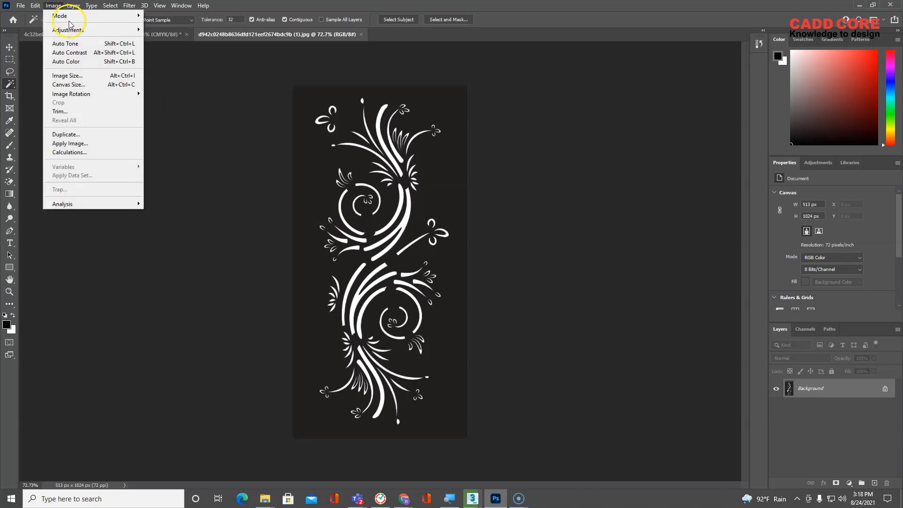
mouse_move(81, 29)
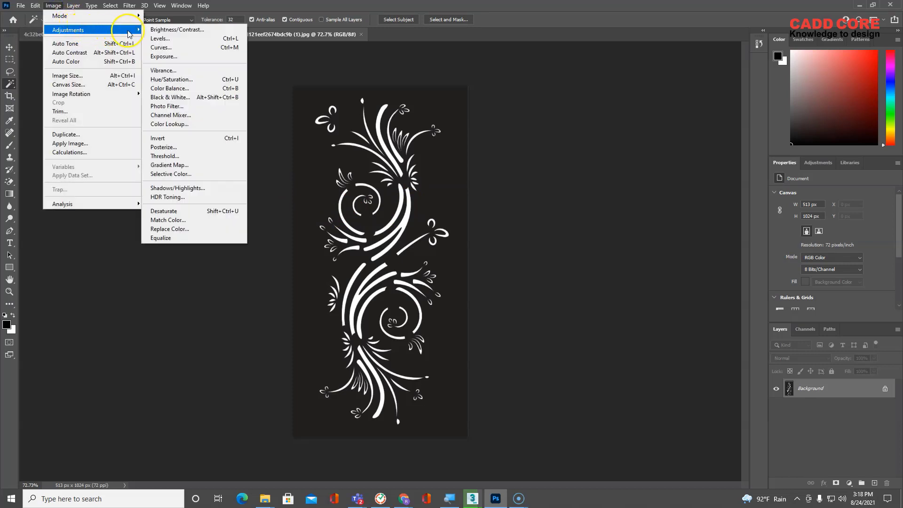
click(174, 99)
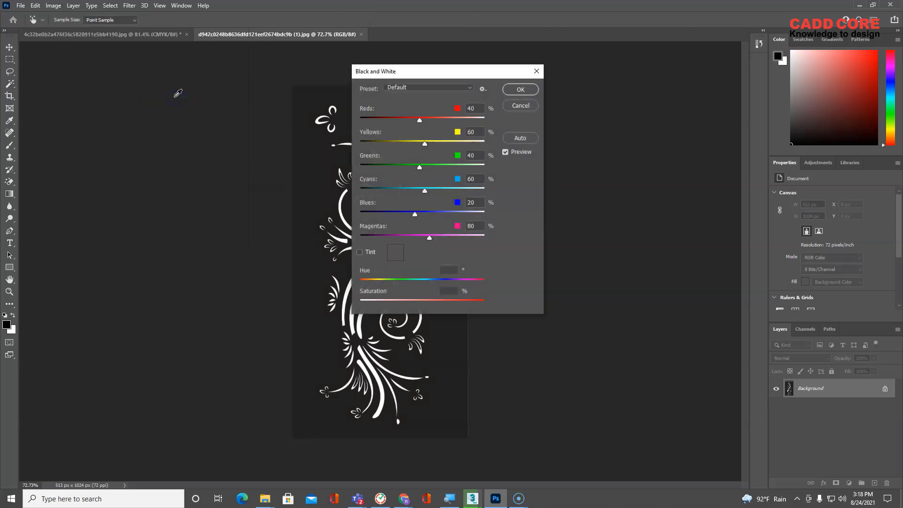
click(514, 94)
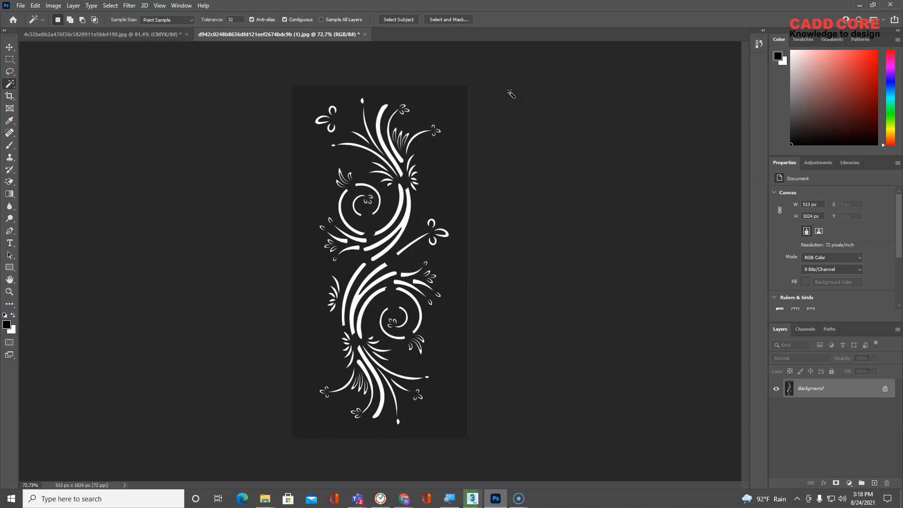
- Reverse the floral image's tones with a Levels adjustment, setting the output levels to 255 for black and 0 for white
click(54, 6)
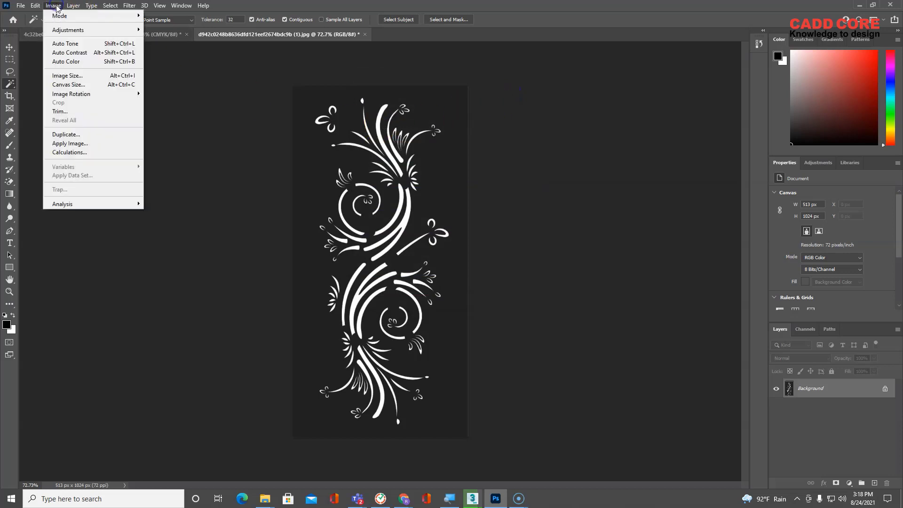
mouse_move(93, 31)
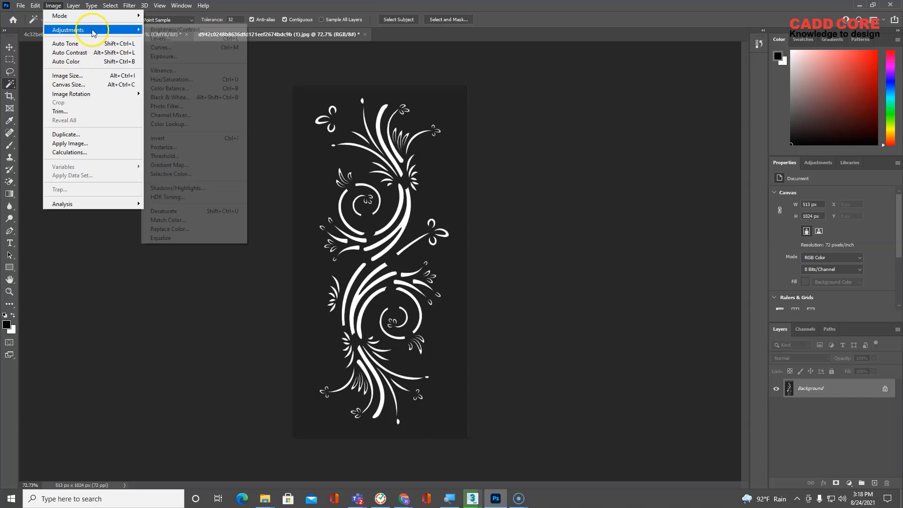
click(160, 38)
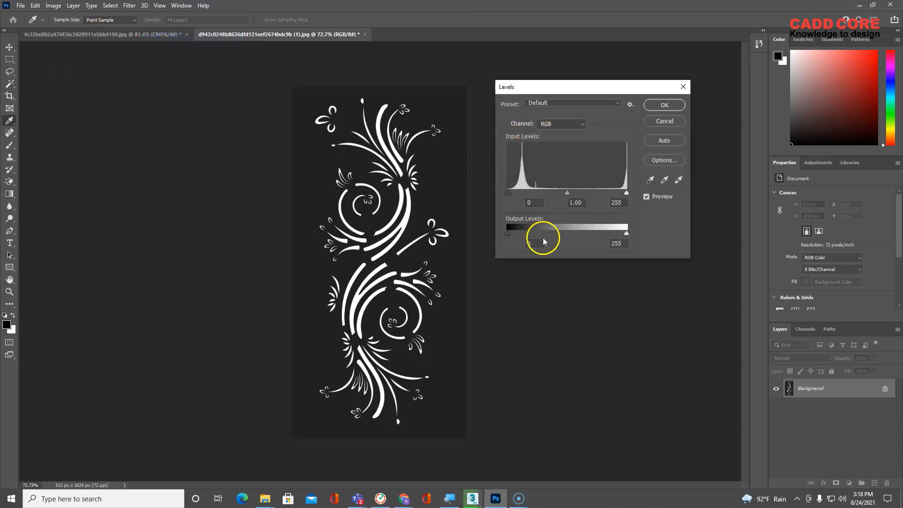
mouse_move(508, 232)
mouse_down()
mouse_move(530, 235)
mouse_move(502, 231)
mouse_up()
drag(626, 234, 575, 234)
drag(508, 232, 633, 230)
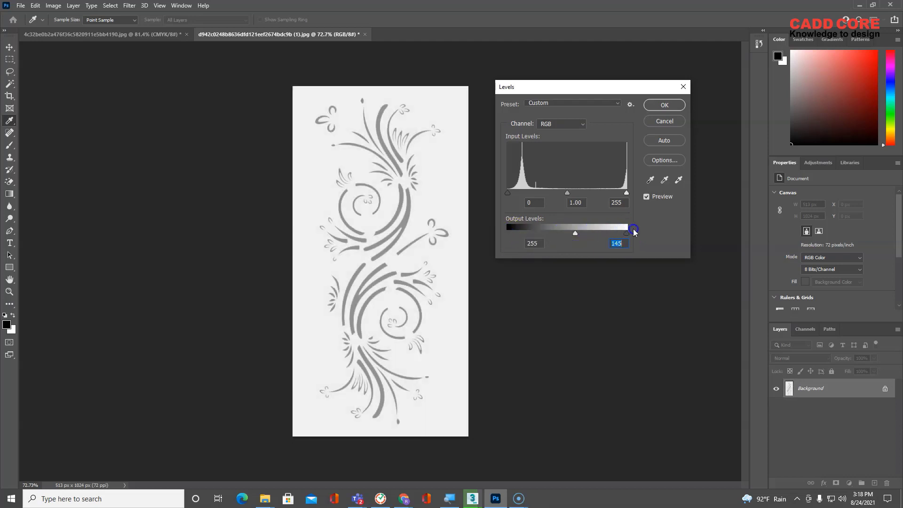
drag(576, 232, 501, 232)
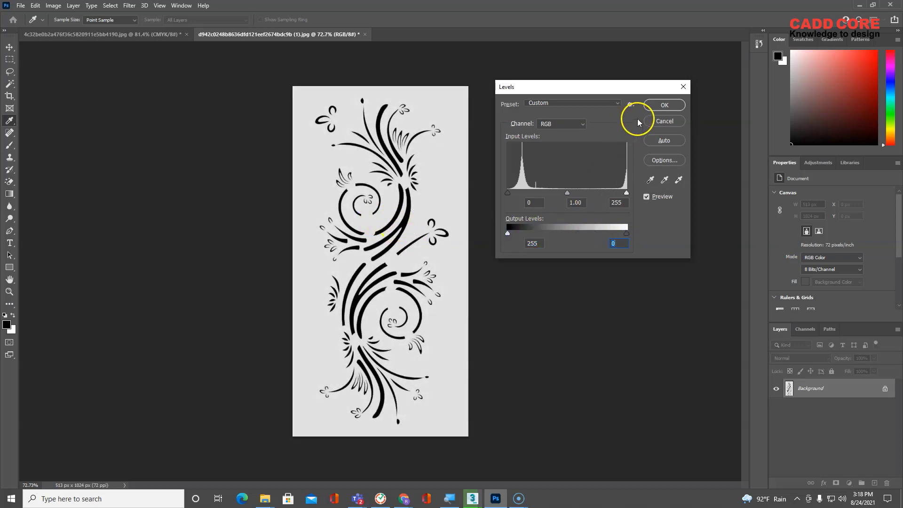
click(657, 108)
- Select the light background around the black floral swirls with the Magic Wand Tool
key(w)
scroll(404, 201, up, 3)
scroll(405, 201, down, 1)
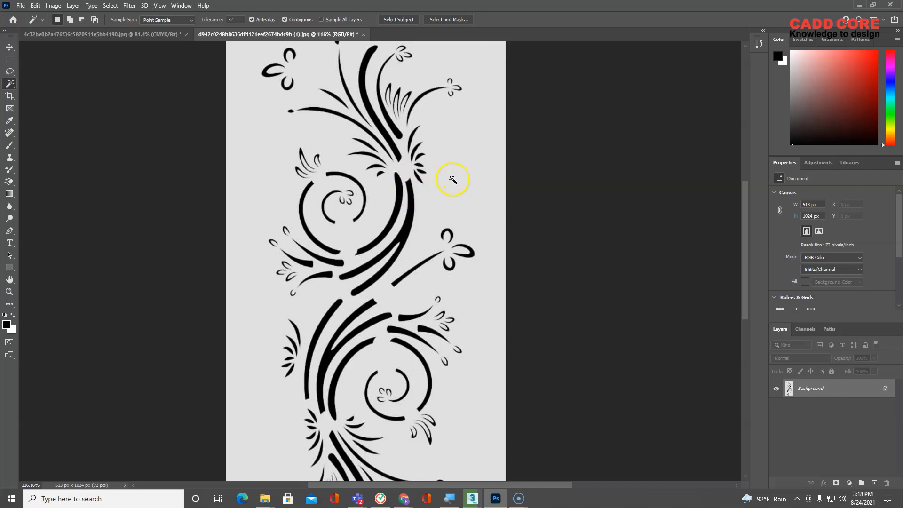
scroll(452, 180, down, 3)
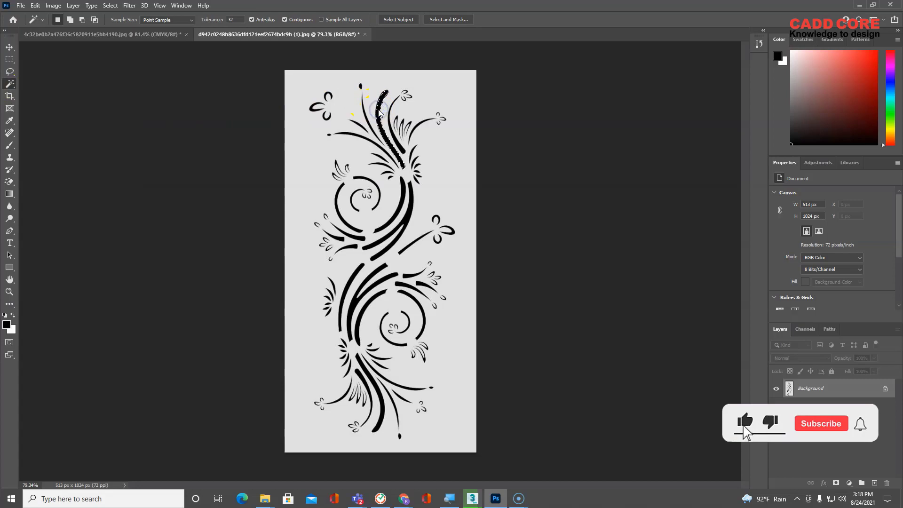
click(314, 87)
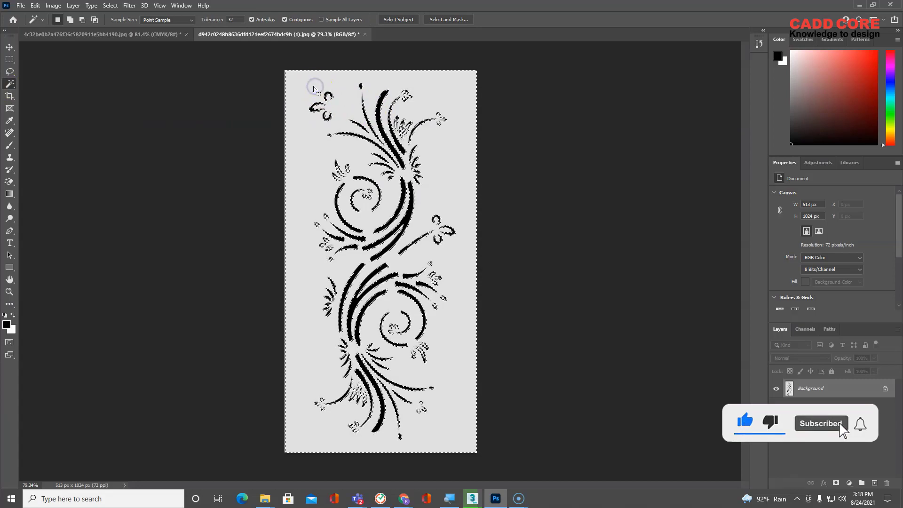
- Select the black floral swirls instead of the light background, including the thin strokes near the upper part of the design
scroll(353, 308, up, 3)
scroll(353, 308, up, 3)
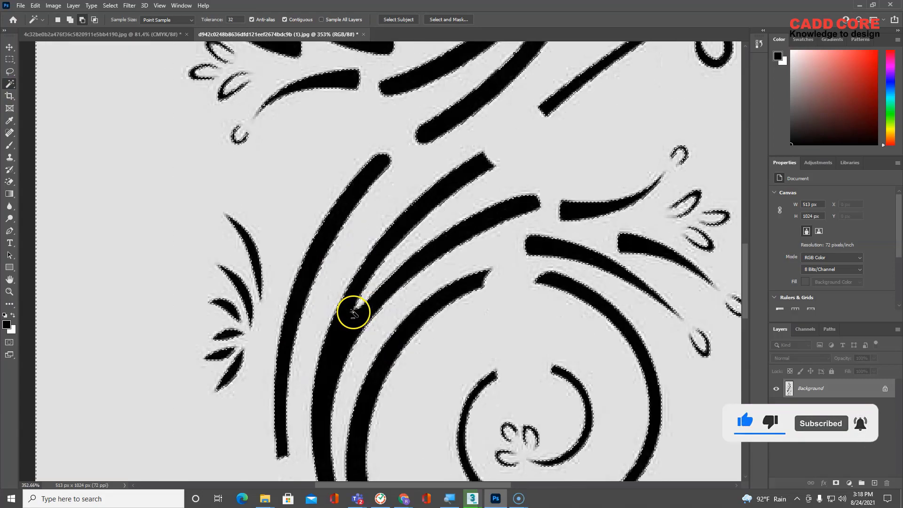
scroll(353, 312, down, 4)
scroll(384, 237, down, 3)
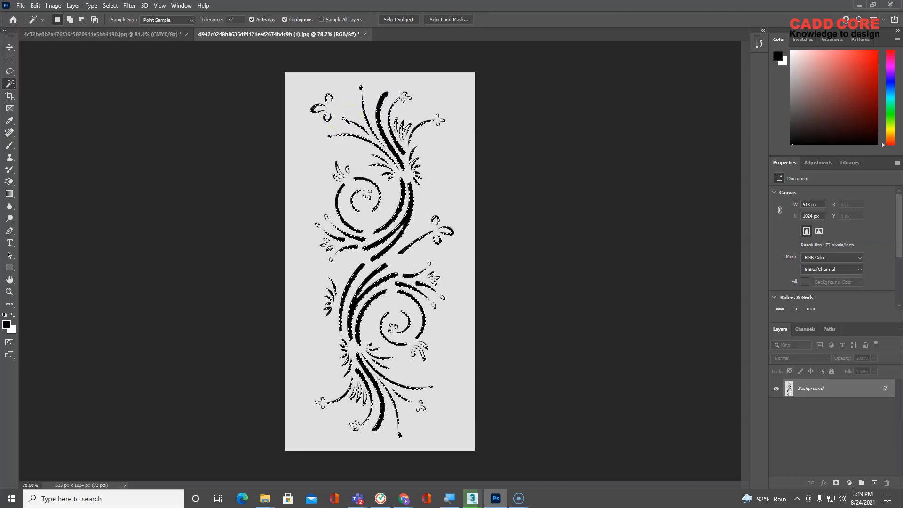
click(366, 102)
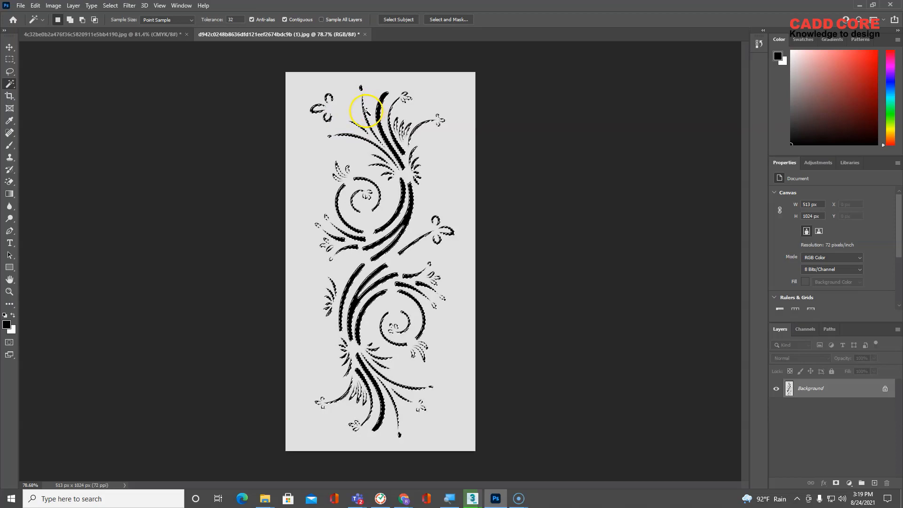
click(397, 136)
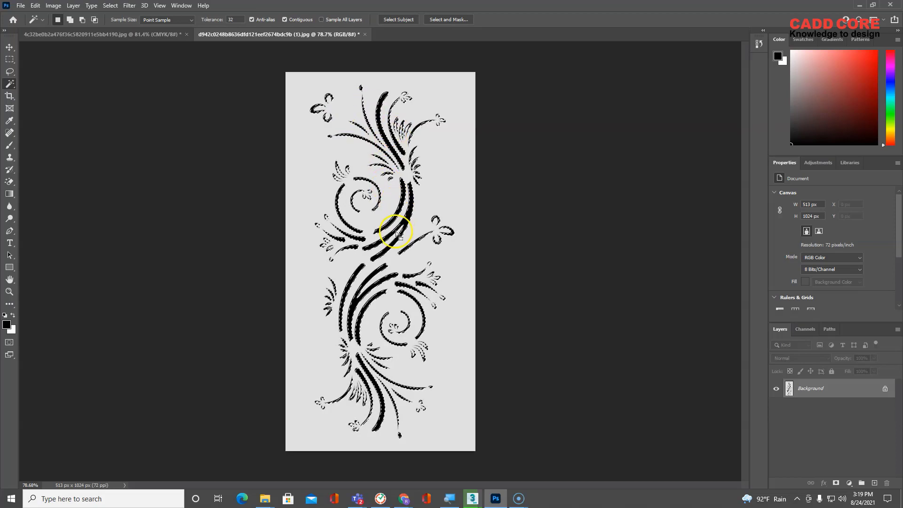
- Convert the selection of the black floral swirls into a work path
scroll(390, 235, up, 5)
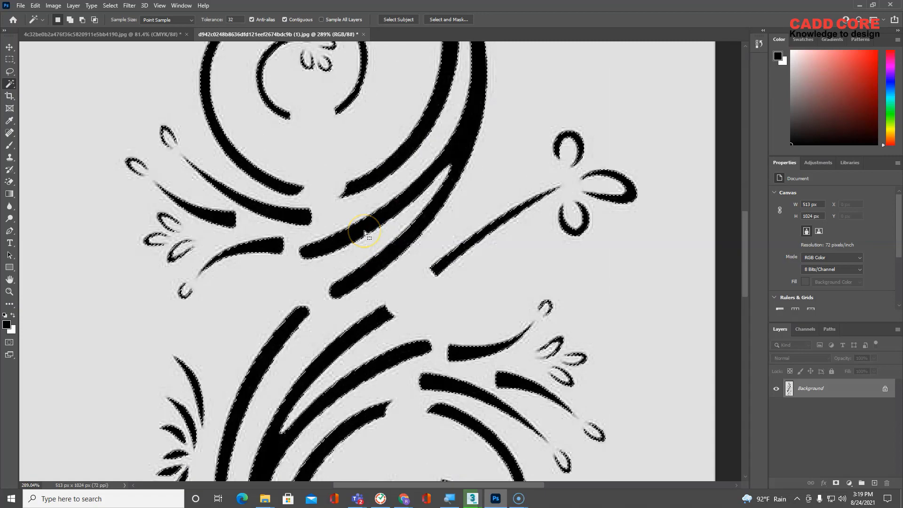
right_click(364, 230)
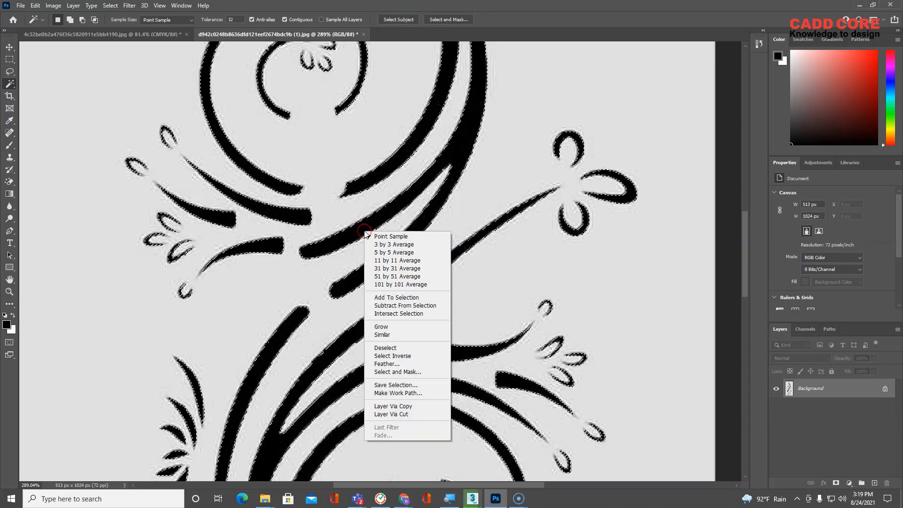
click(402, 393)
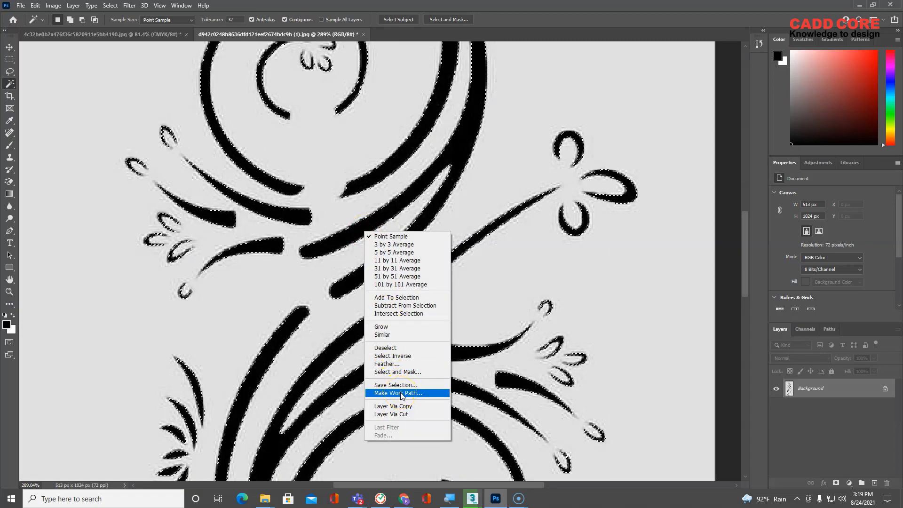
click(492, 156)
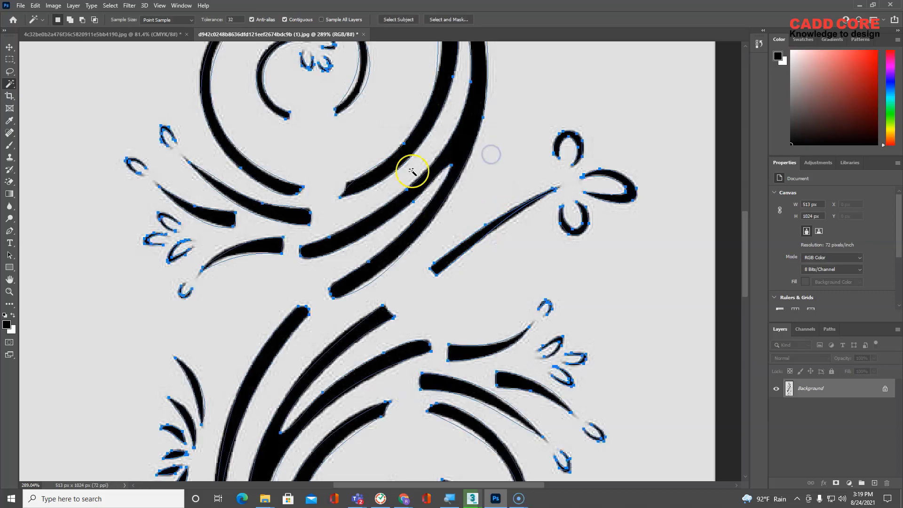
scroll(413, 171, down, 5)
scroll(376, 206, down, 1)
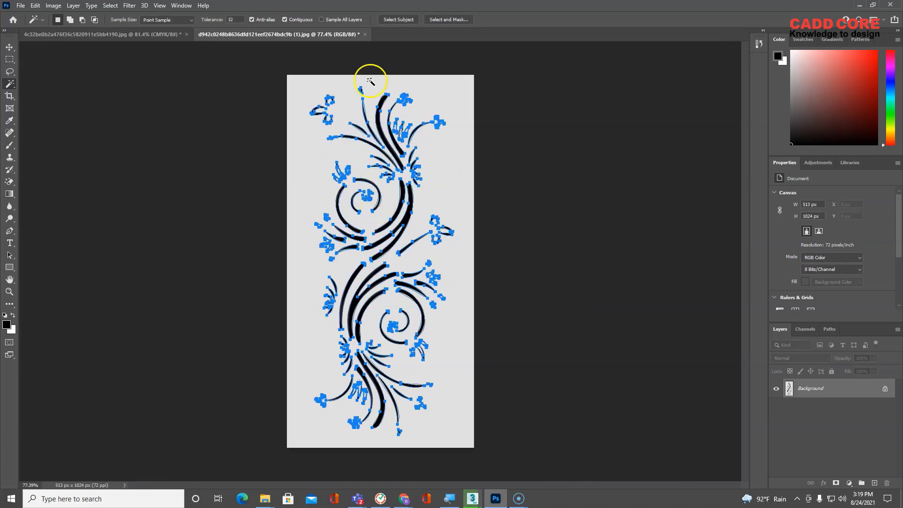
- Export the Work Path to an Illustrator file named 4_Ornamental Shape in the Max Tutorials folder
click(20, 5)
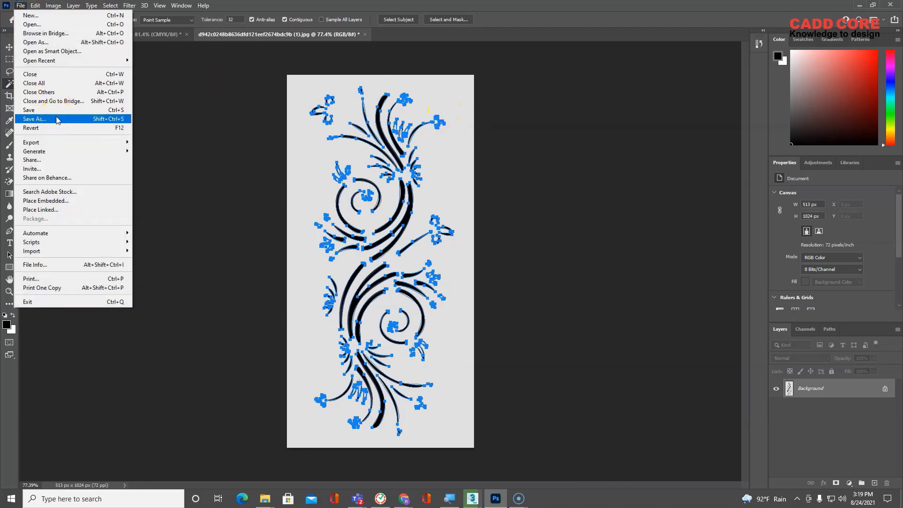
mouse_move(71, 142)
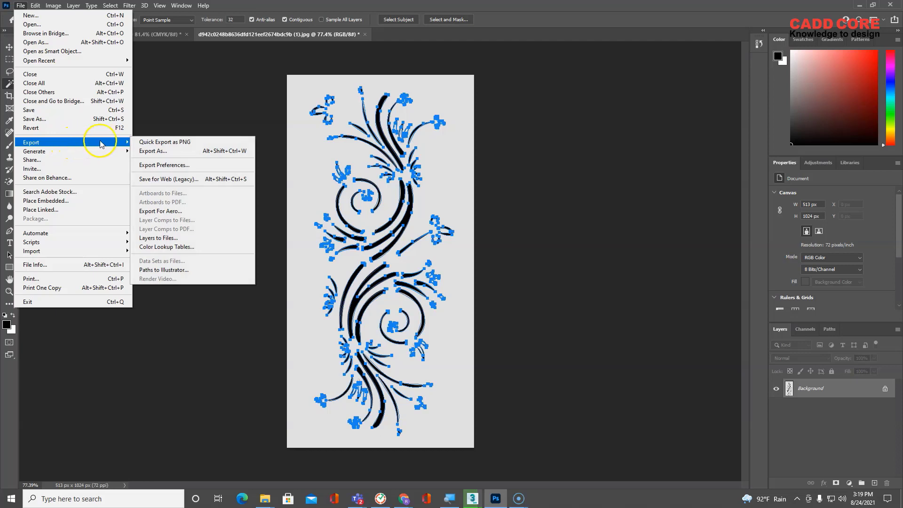
click(170, 270)
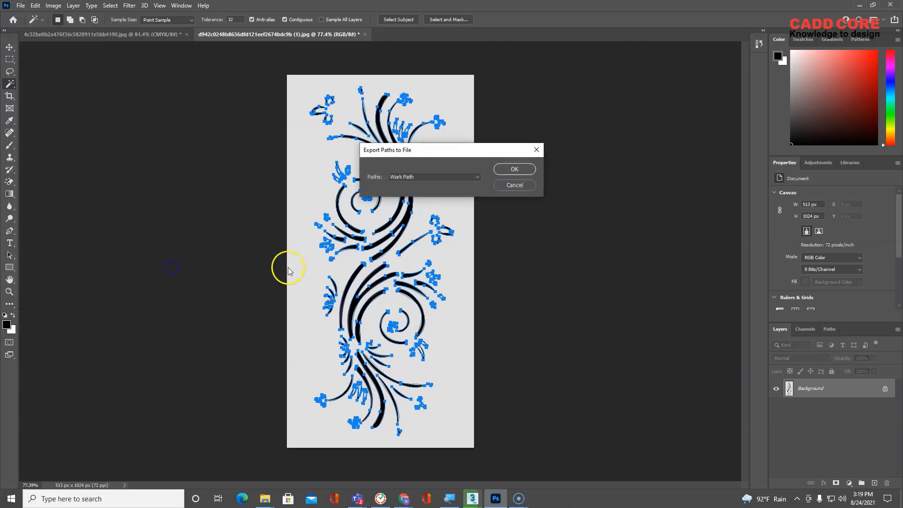
click(513, 169)
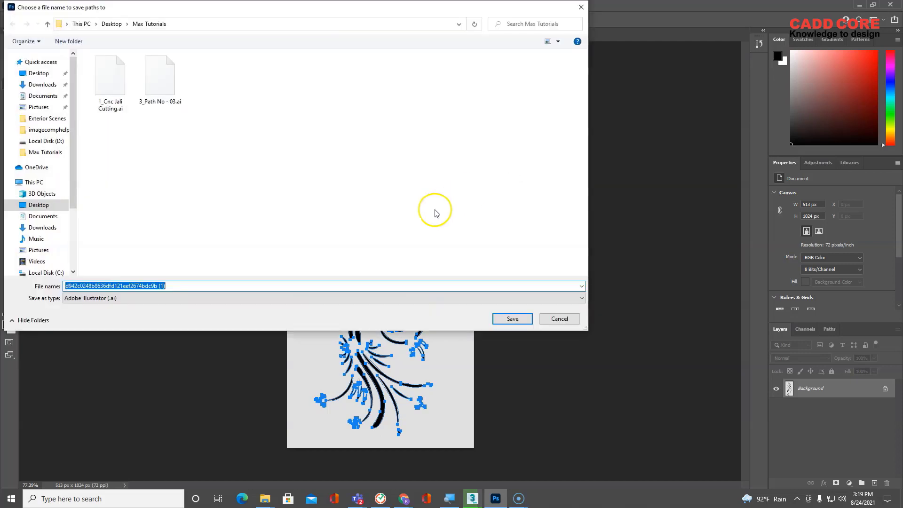
text(4_Ornamental Shape)
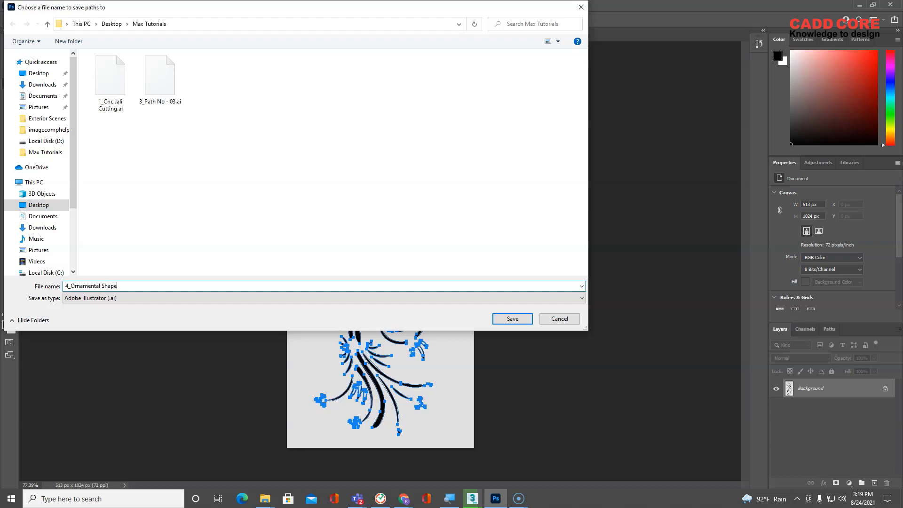
key(Return)
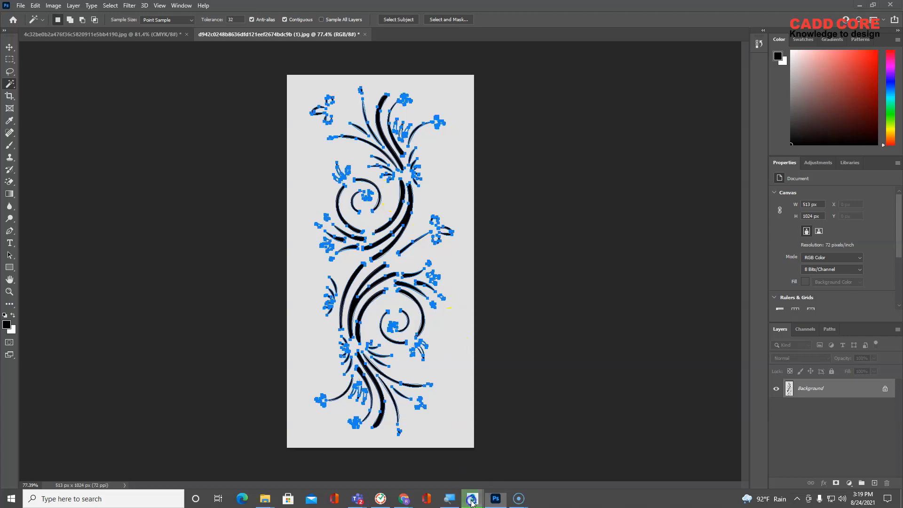
- Switch to 3ds Max and move the extruded jali panel away from the grid to clear space
mouse_move(472, 496)
click(543, 442)
scroll(414, 329, down, 5)
click(400, 282)
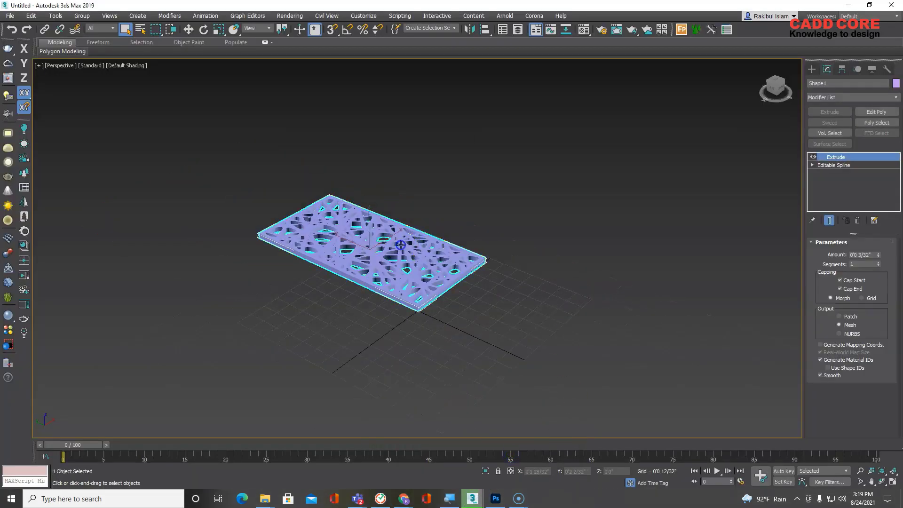
drag(400, 282, 468, 249)
scroll(400, 282, down, 6)
key(w)
scroll(371, 302, up, 8)
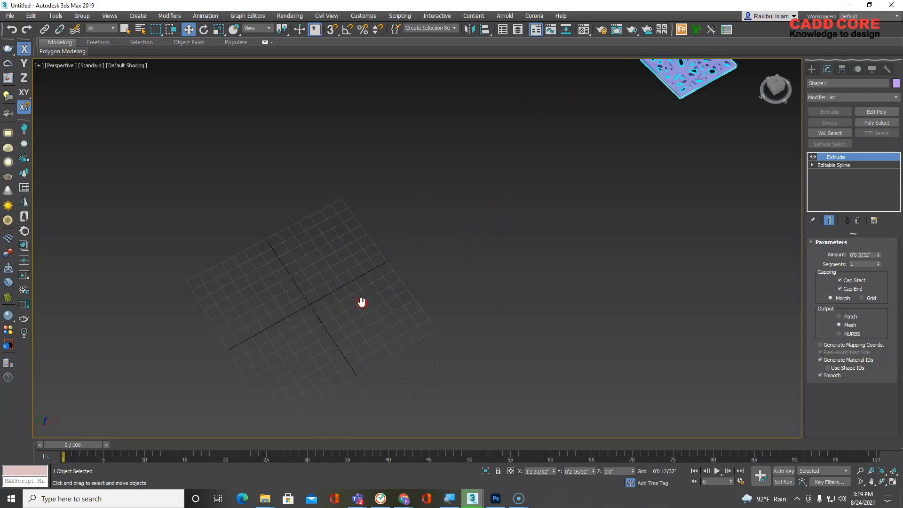
- Import 4_Ornamental Shape.ai, merging its objects with the current scene and resolving the name conflict with Rename all
click(10, 15)
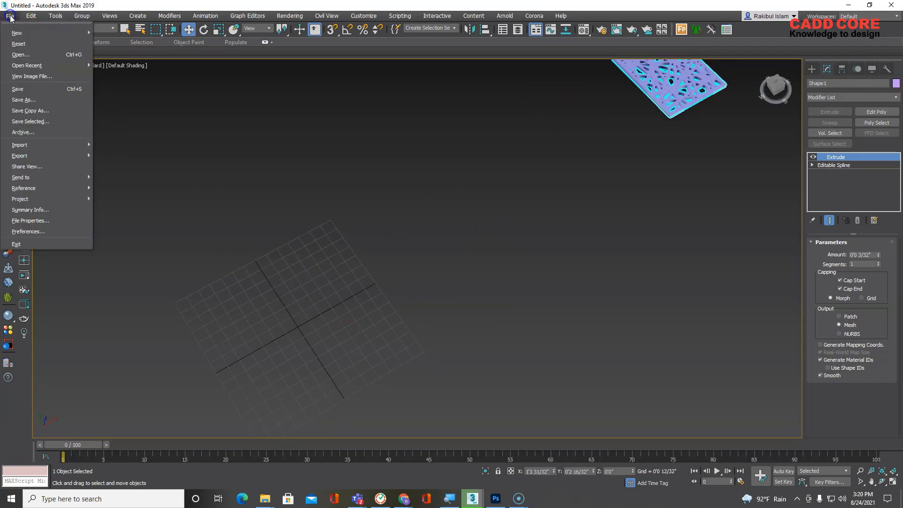
mouse_move(30, 144)
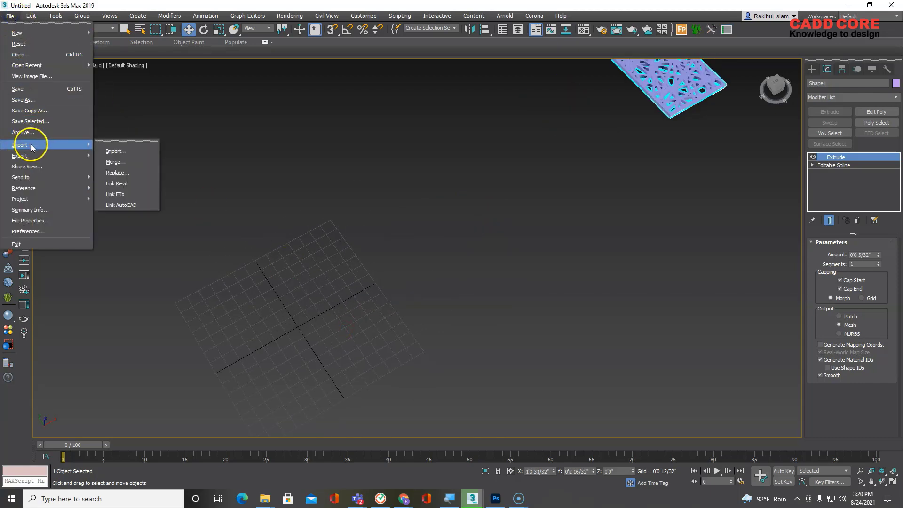
click(122, 150)
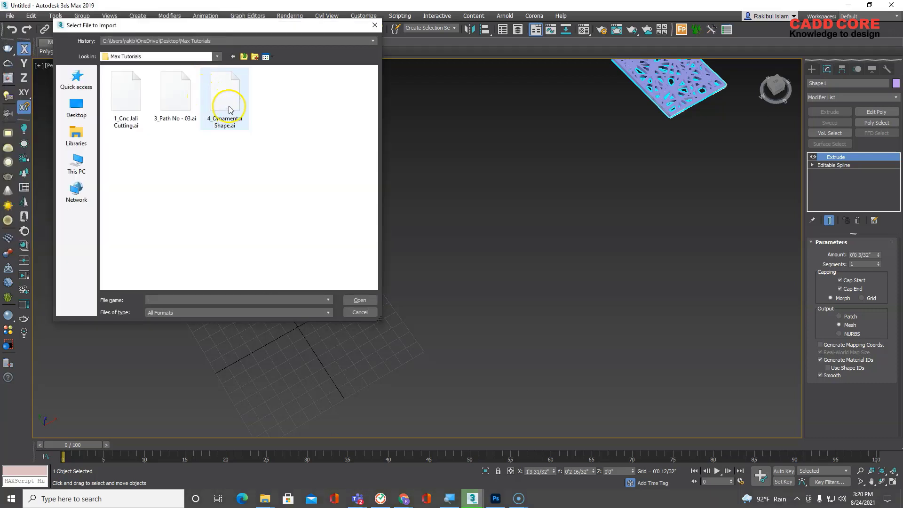
click(226, 100)
click(365, 300)
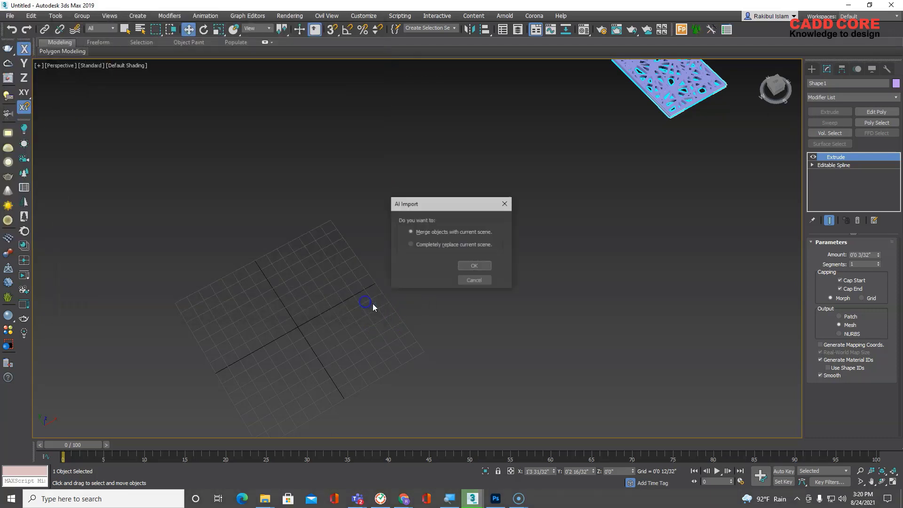
click(474, 267)
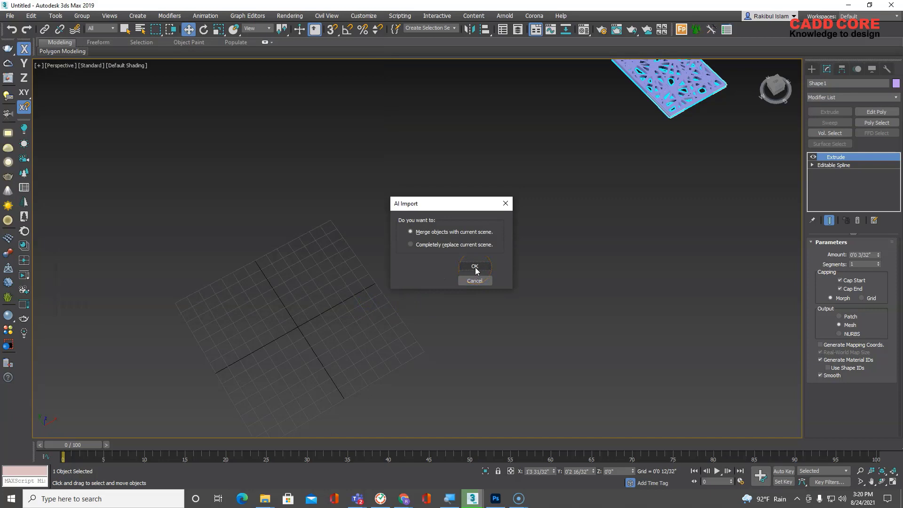
click(474, 267)
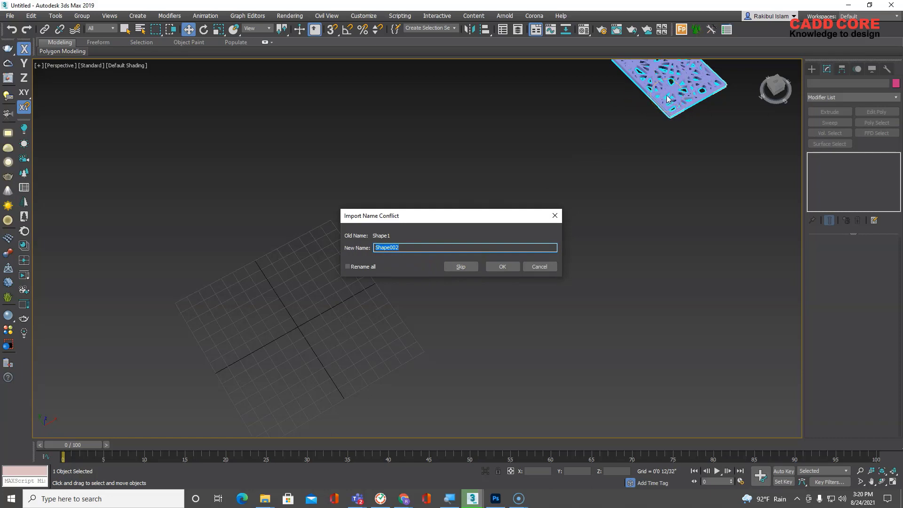
click(367, 267)
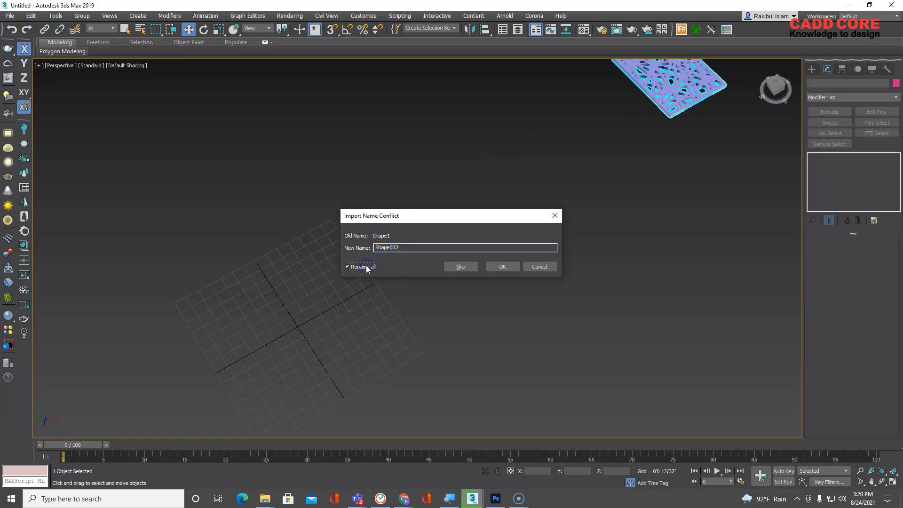
click(503, 266)
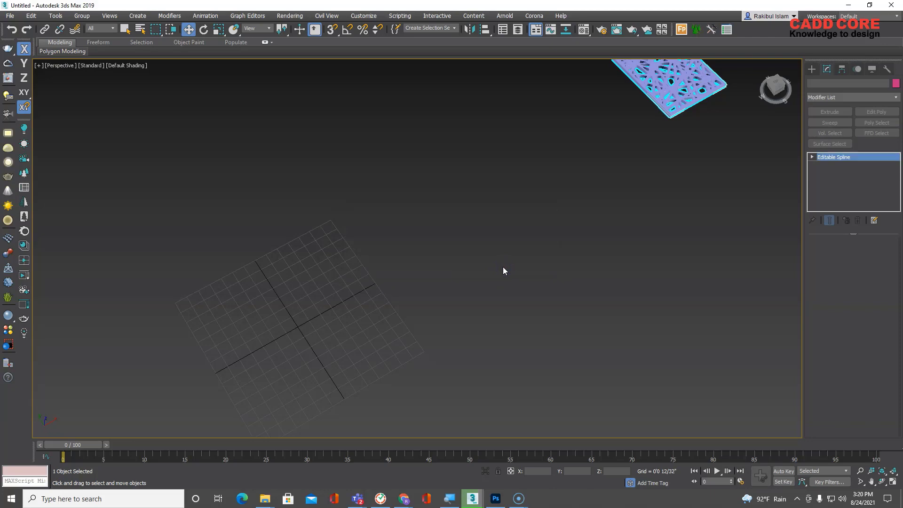
- Extrude the imported ornamental shape by 0'0 3/32"
scroll(435, 270, down, 5)
drag(440, 282, 367, 256)
scroll(374, 270, up, 5)
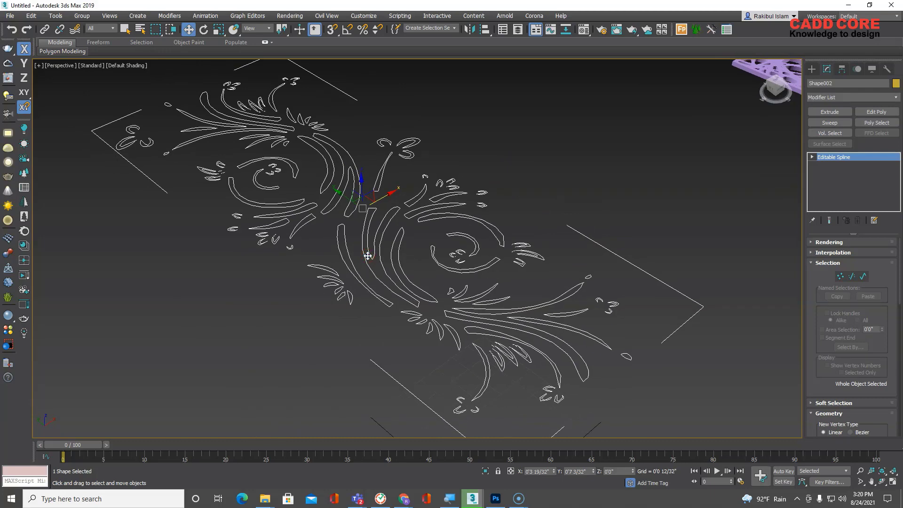
click(829, 112)
mouse_move(408, 238)
mouse_down()
mouse_move(414, 271)
mouse_move(423, 218)
mouse_move(407, 183)
mouse_move(416, 247)
mouse_up()
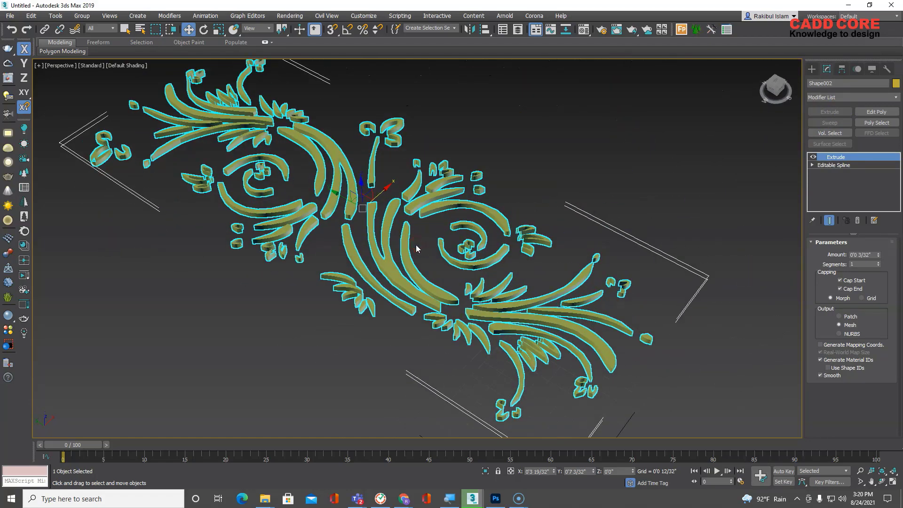
scroll(417, 249, down, 5)
click(393, 279)
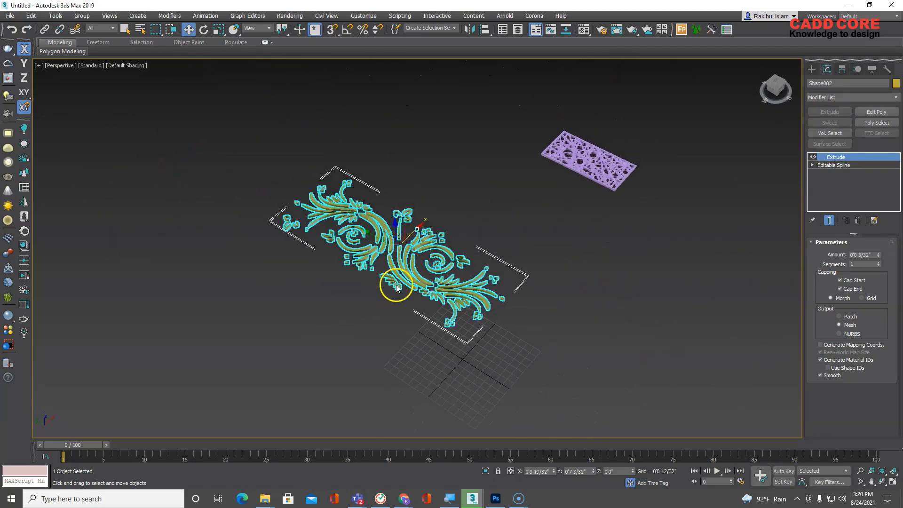
click(406, 265)
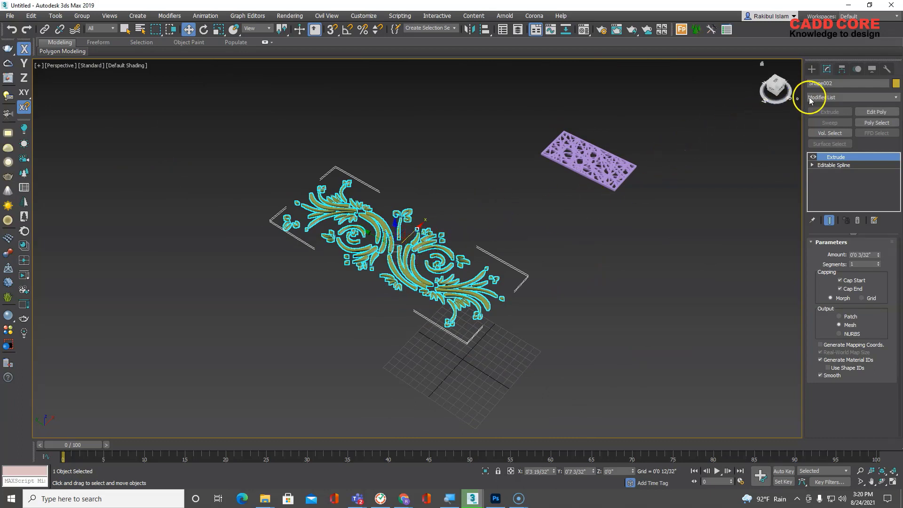
- Change the extruded ornamental shape's object color to red and deselect it
click(896, 83)
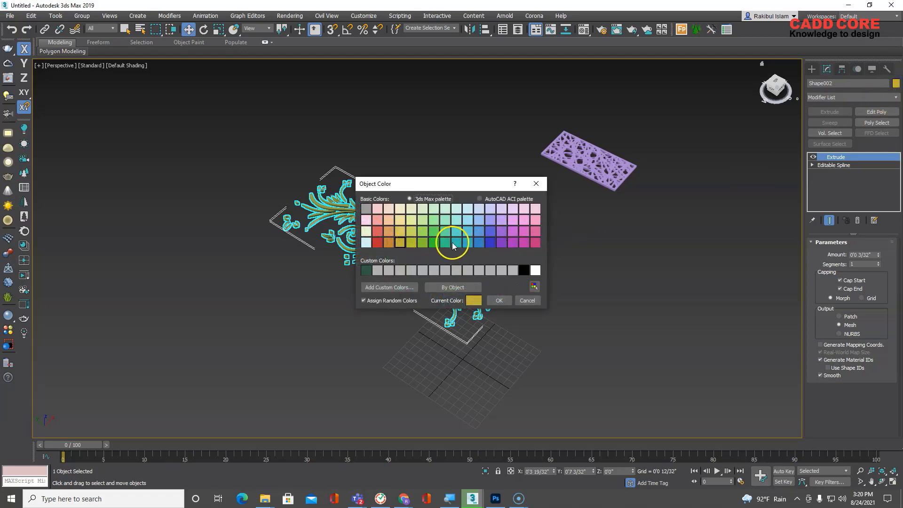
click(377, 239)
click(492, 300)
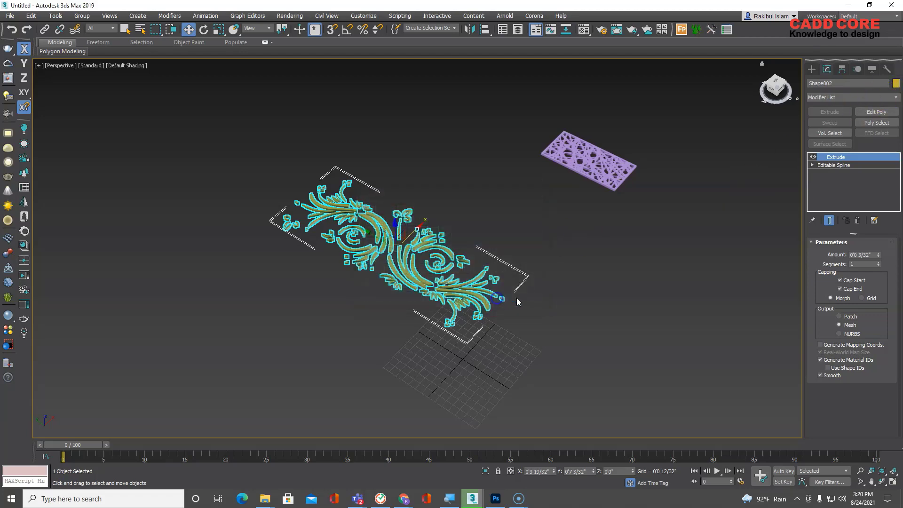
click(545, 292)
scroll(384, 290, up, 5)
scroll(418, 228, down, 8)
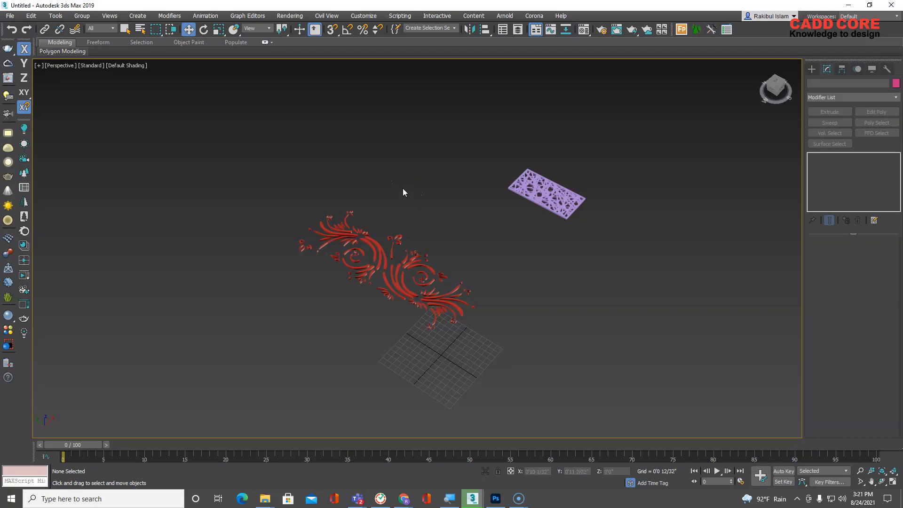
- Switch to Photoshop, open the image 316 from the Max Tutorials folder and convert its background into the regular layer Layer 0
click(496, 496)
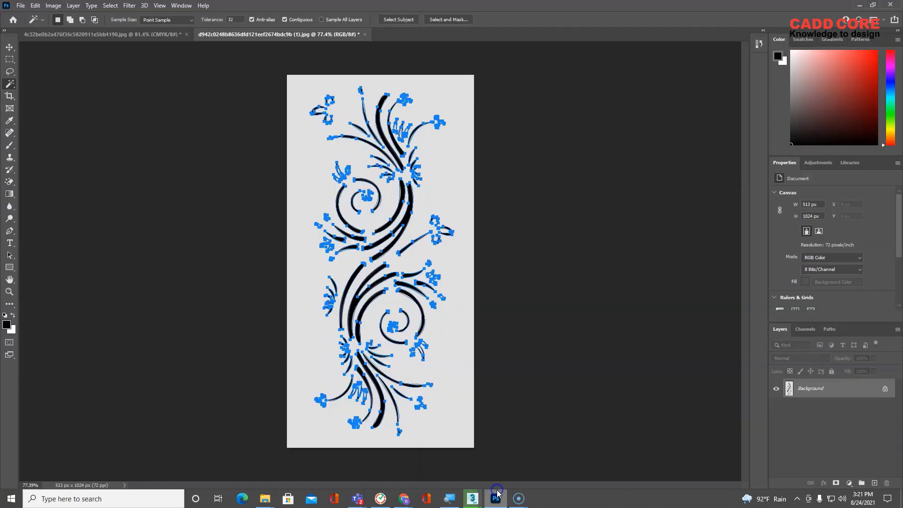
click(21, 5)
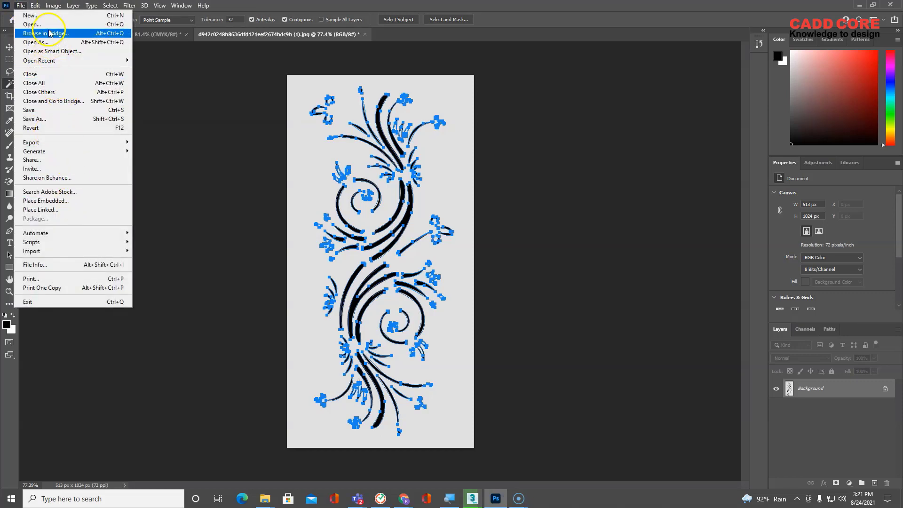
click(32, 24)
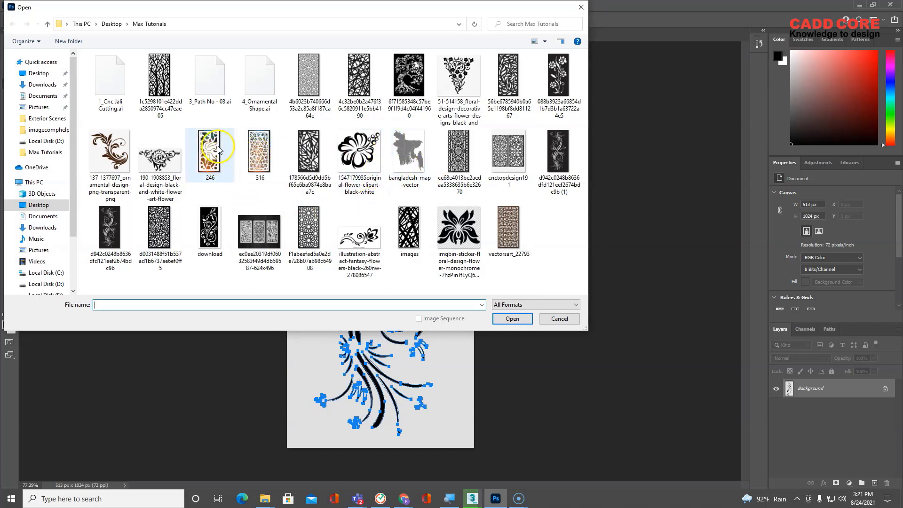
click(256, 148)
click(512, 318)
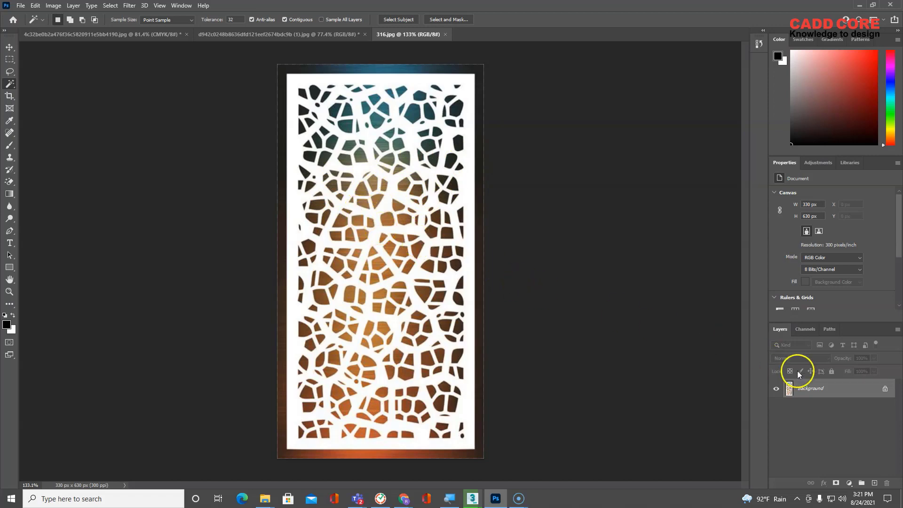
double_click(825, 389)
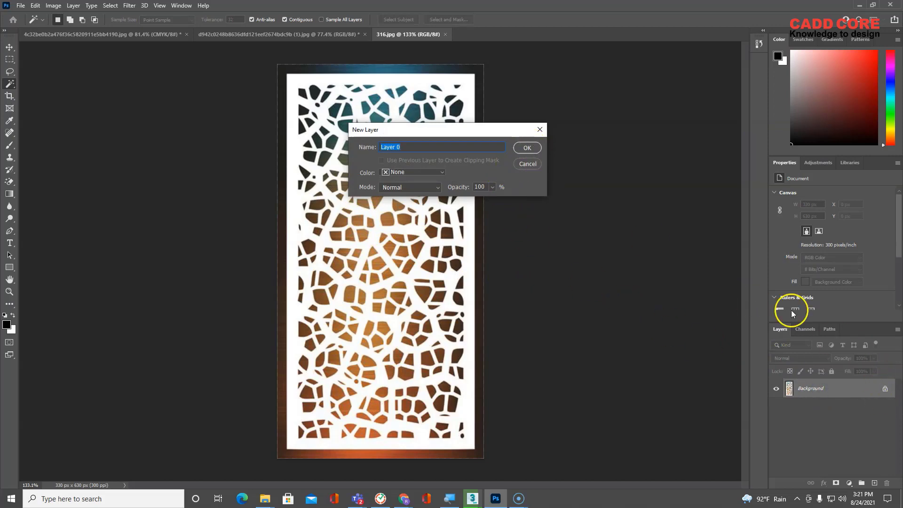
click(526, 148)
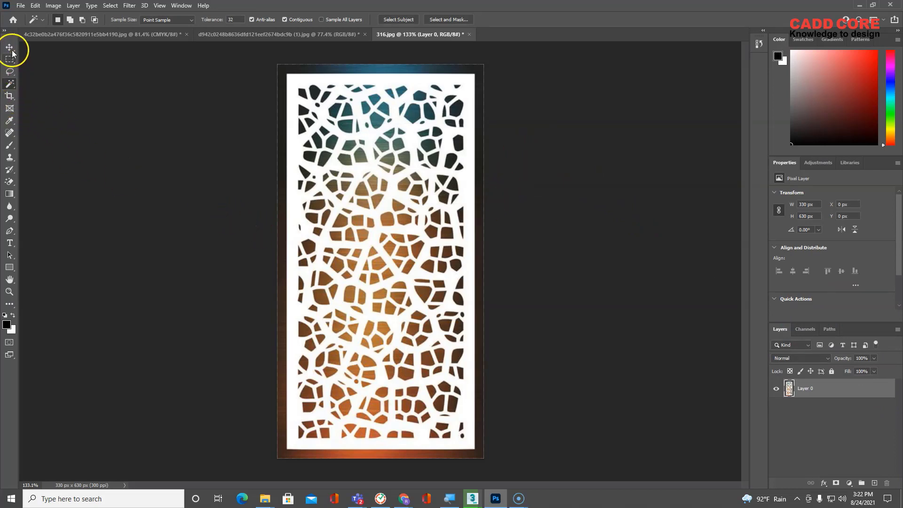
- Crop the dark border off all four sides of the jali image, keeping the white panel at about 300 × 599 px
click(8, 96)
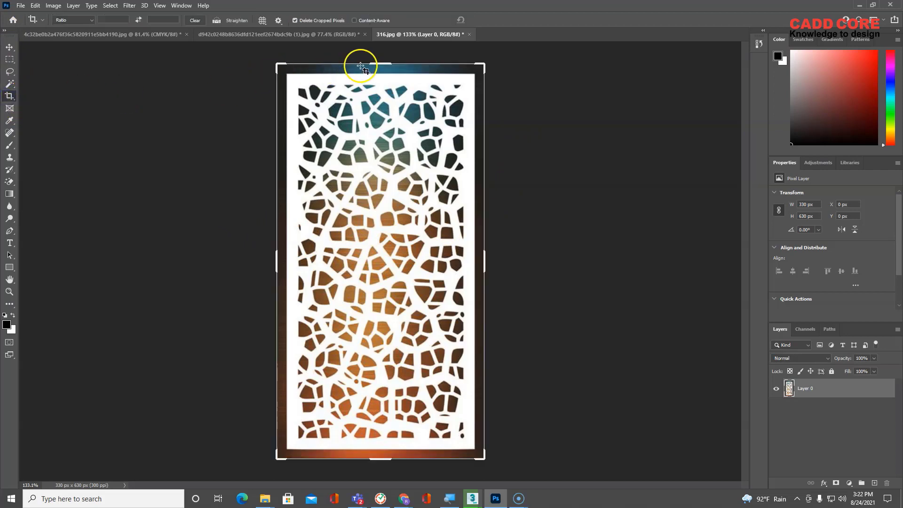
scroll(370, 52, up, 2)
scroll(370, 52, up, 5)
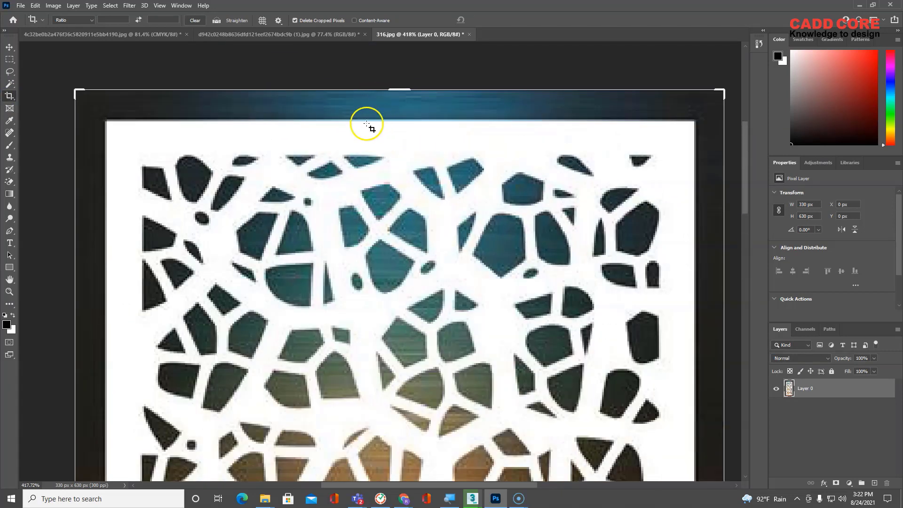
drag(401, 89, 401, 106)
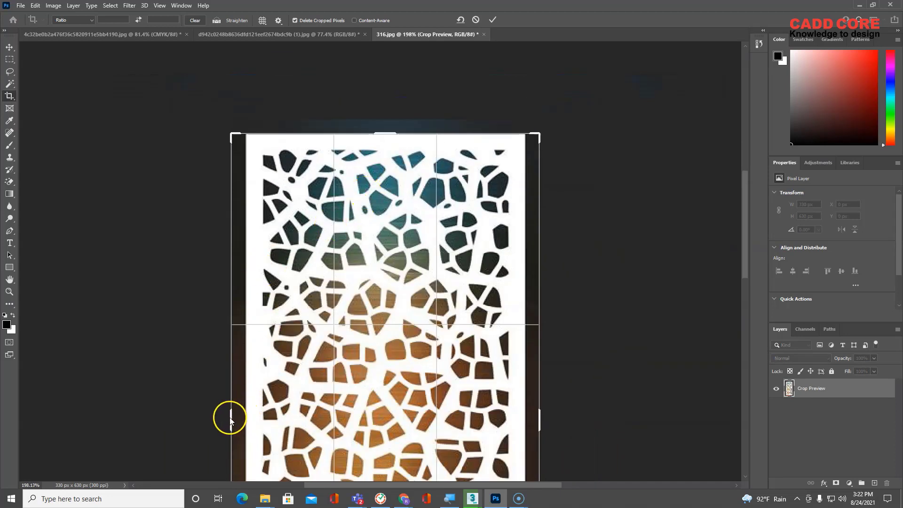
drag(230, 417, 237, 418)
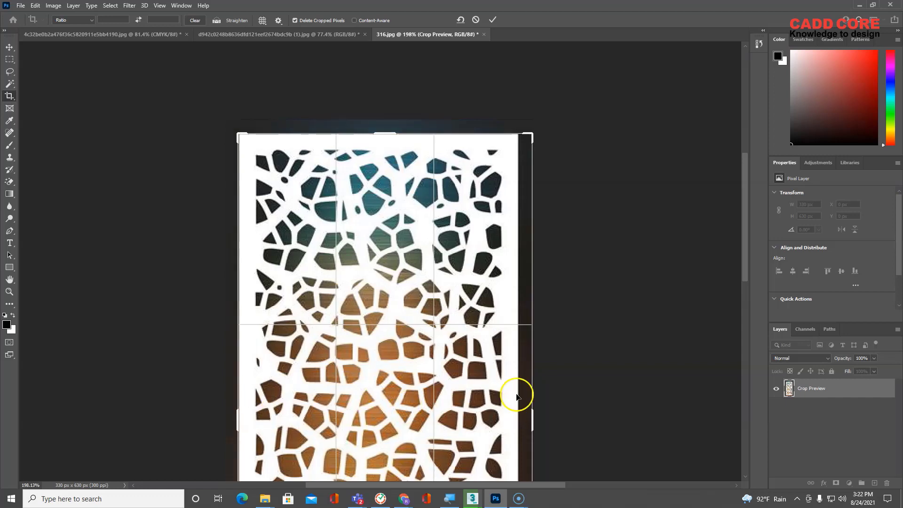
drag(531, 422, 531, 422)
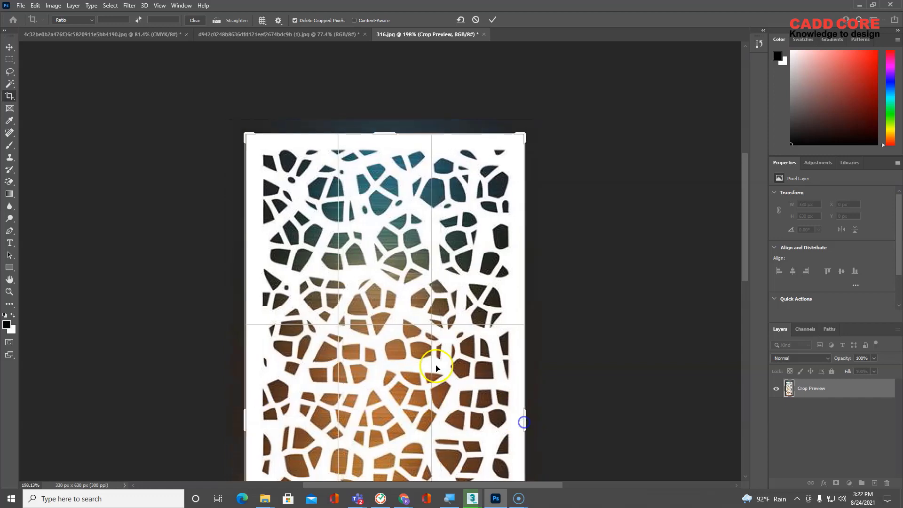
scroll(429, 348, down, 8)
scroll(428, 349, down, 1)
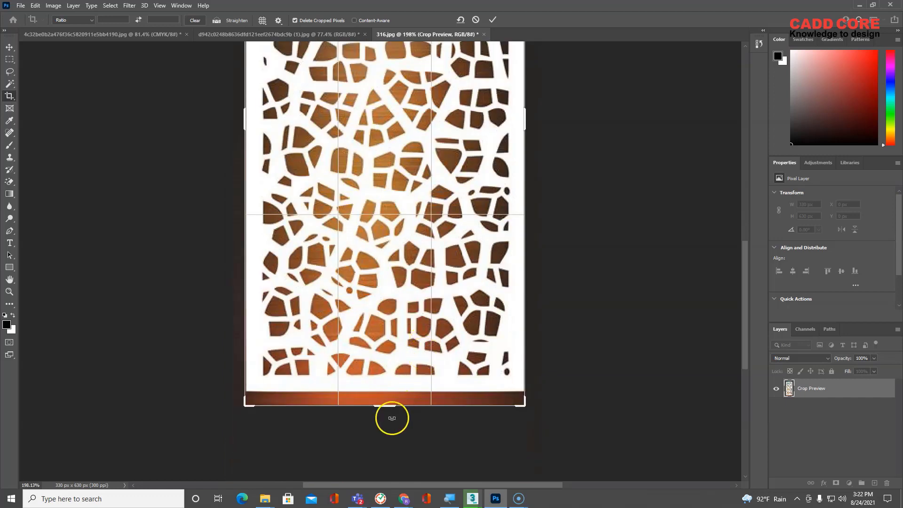
drag(391, 418, 387, 403)
scroll(392, 305, down, 4)
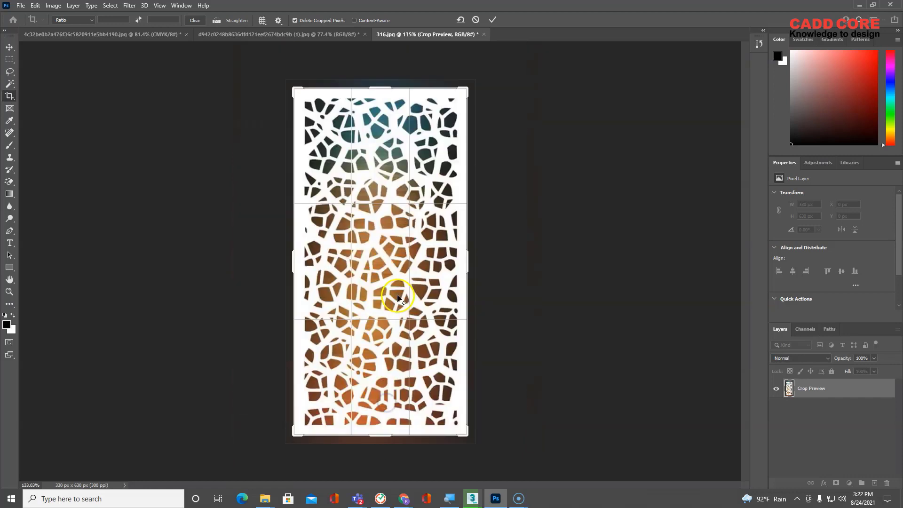
click(492, 20)
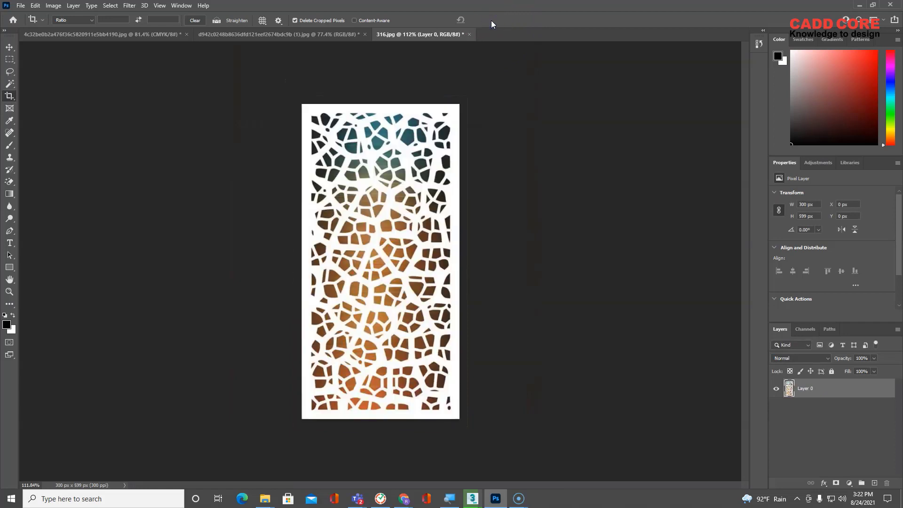
- Convert the cropped jali image to grayscale with the Black & White adjustment at its default settings
scroll(394, 272, up, 1)
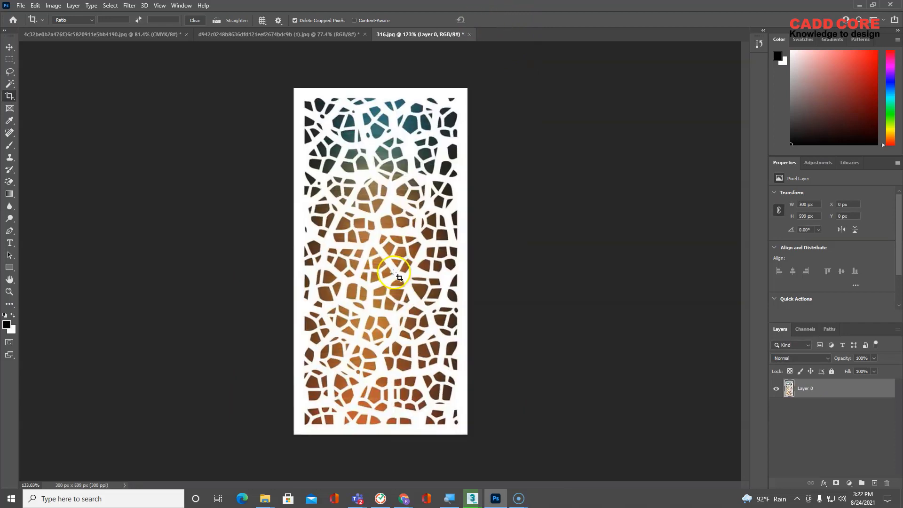
click(54, 6)
mouse_move(72, 30)
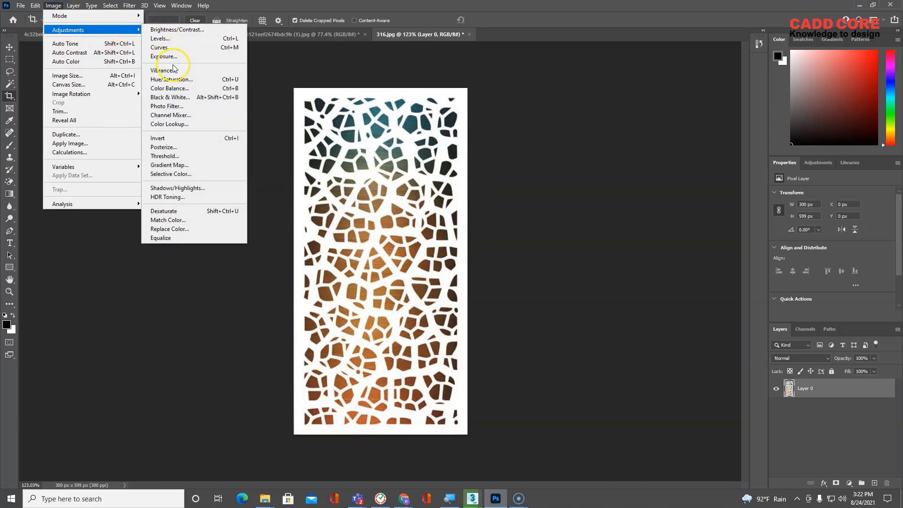
click(178, 98)
click(519, 90)
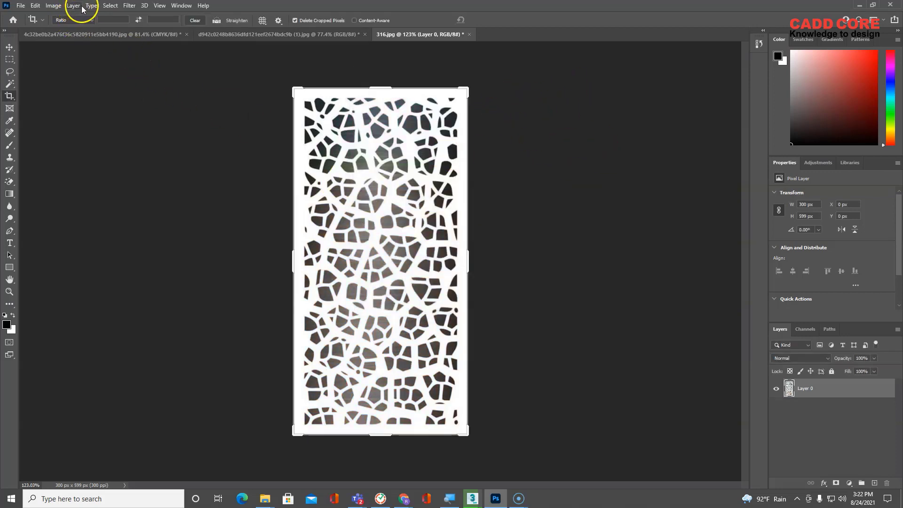
- Invert the jali image's tones with a Levels adjustment, setting the output levels to 255 and 0
click(53, 6)
mouse_move(68, 29)
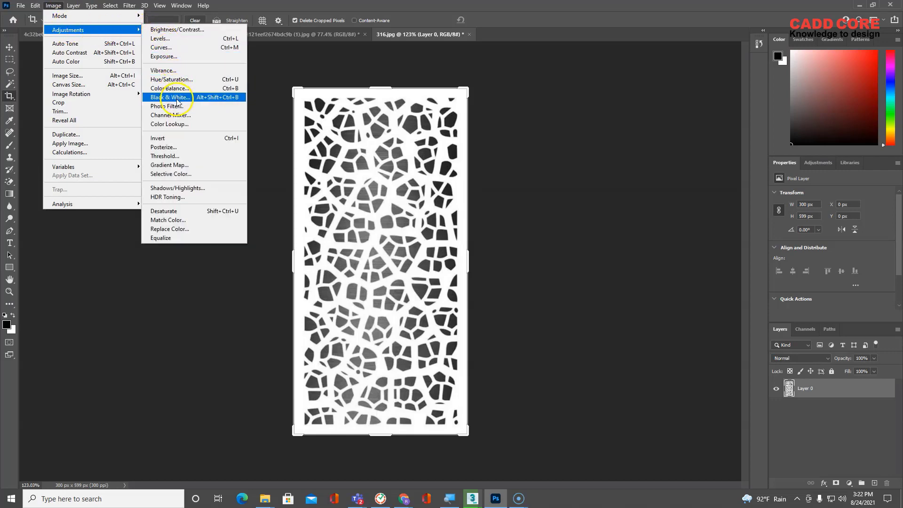
click(183, 39)
drag(508, 235, 558, 235)
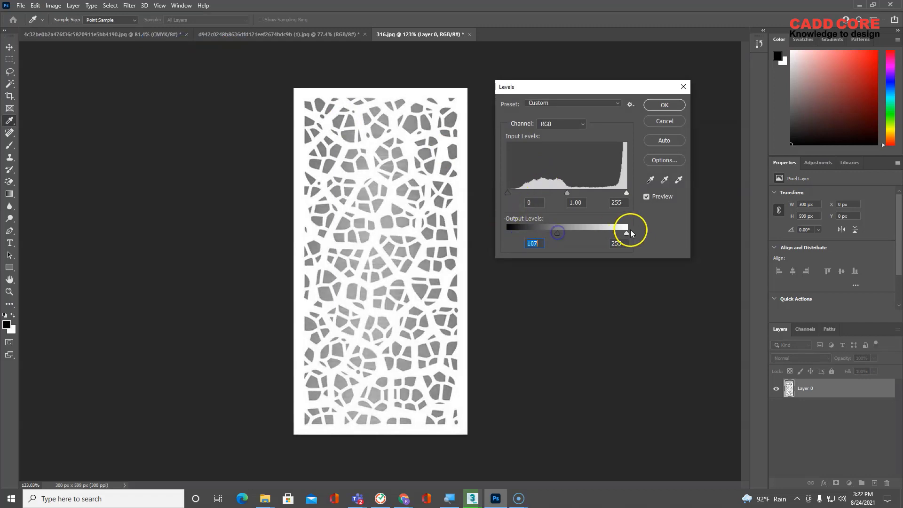
drag(624, 233, 500, 228)
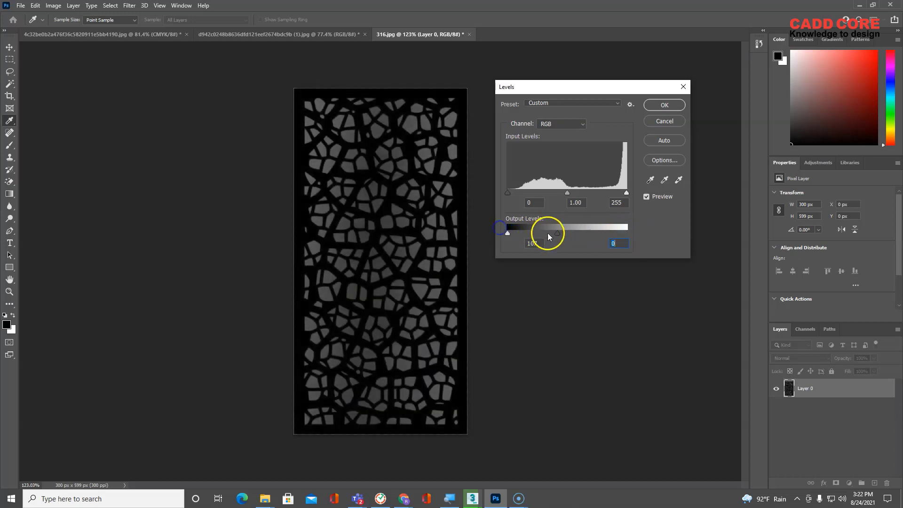
drag(556, 236, 636, 226)
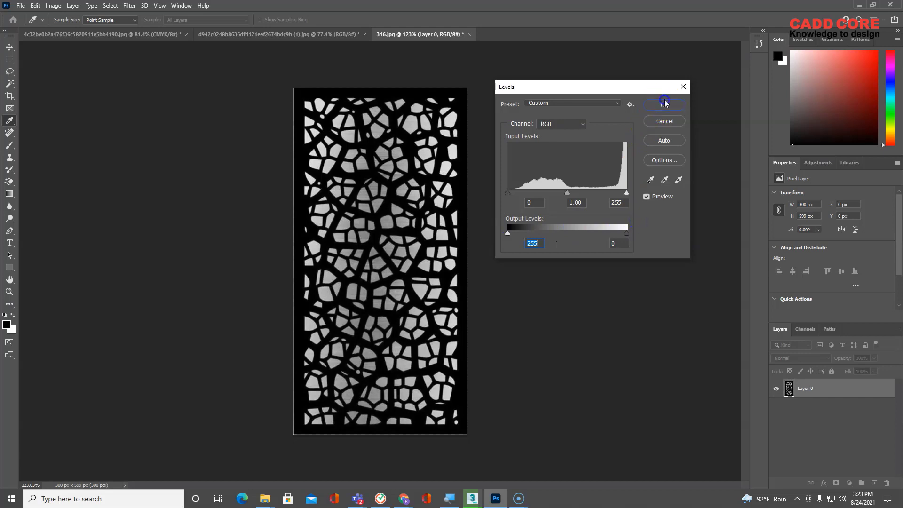
click(663, 104)
- Select the black jali frame with the Magic Wand and make a work path from it with 2.0 pixels tolerance
key(c)
key(ctrl+0)
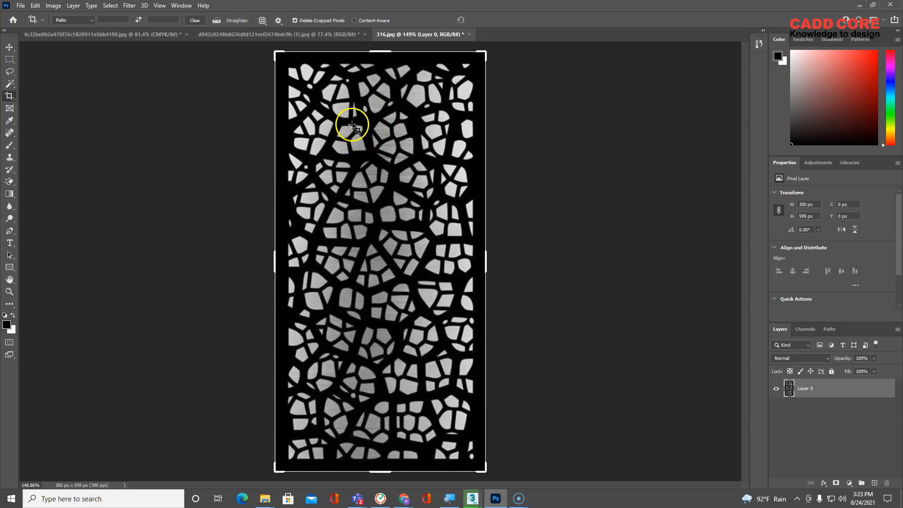
click(8, 84)
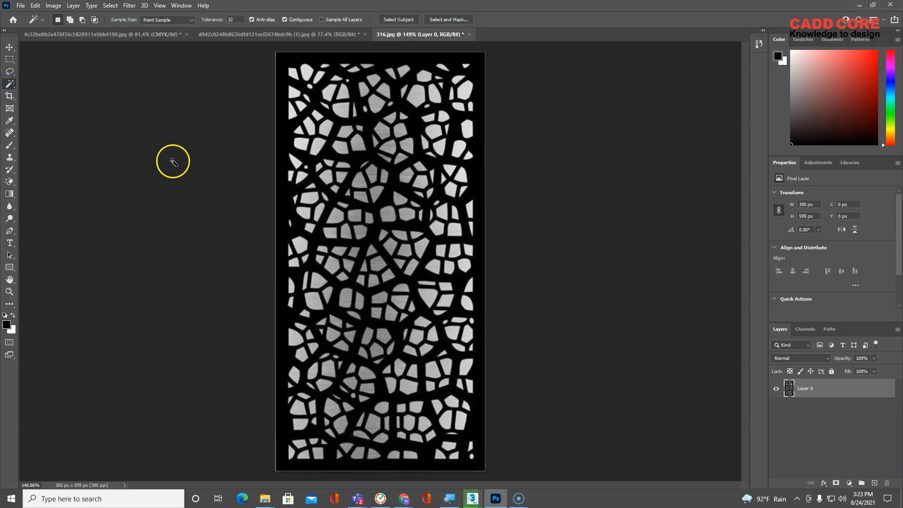
click(286, 92)
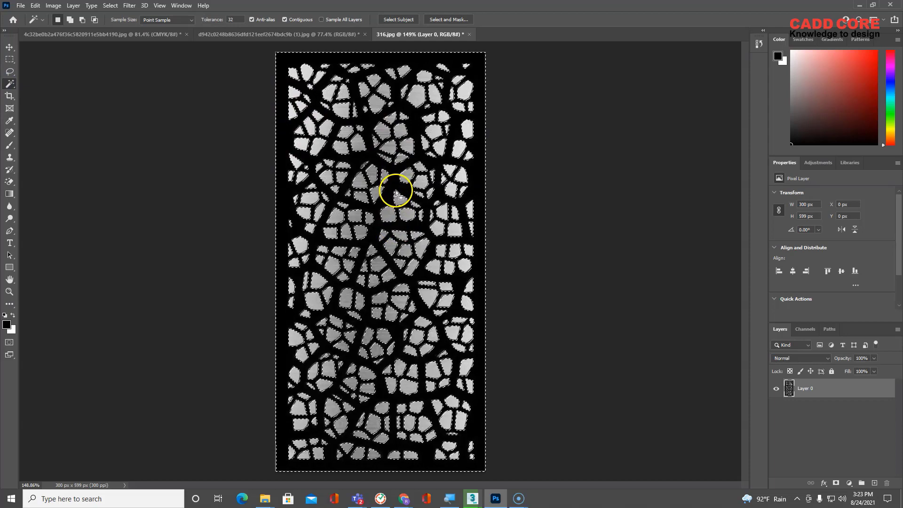
right_click(386, 201)
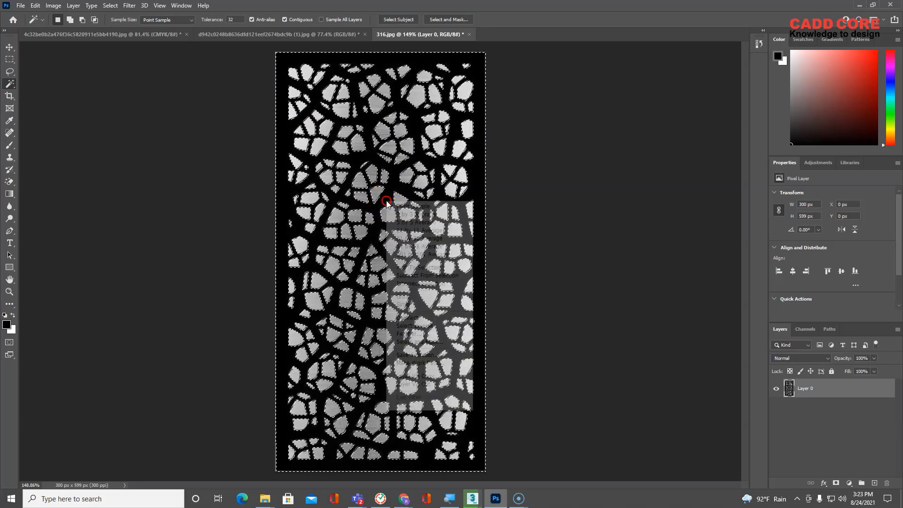
click(432, 362)
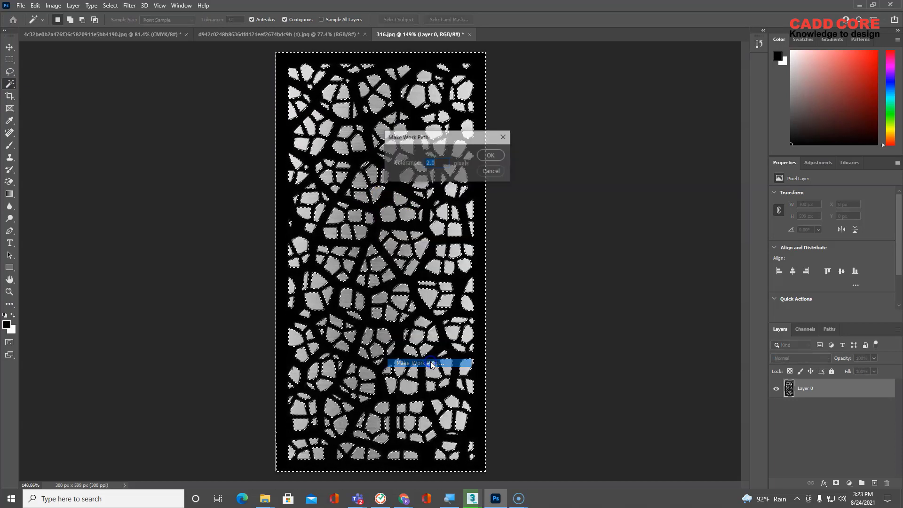
click(491, 156)
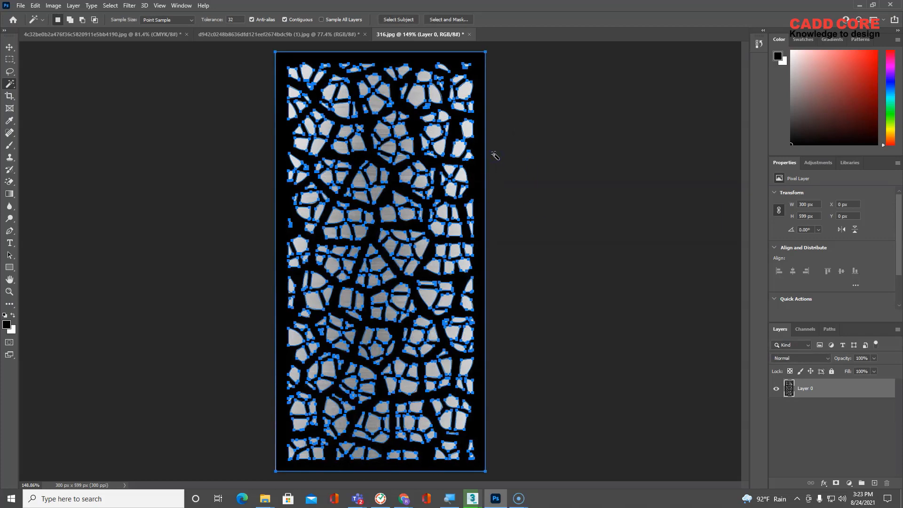
- Export the work path to an Illustrator file named 5_CNC Jali Cutting 02 in the Max Tutorials folder
click(18, 6)
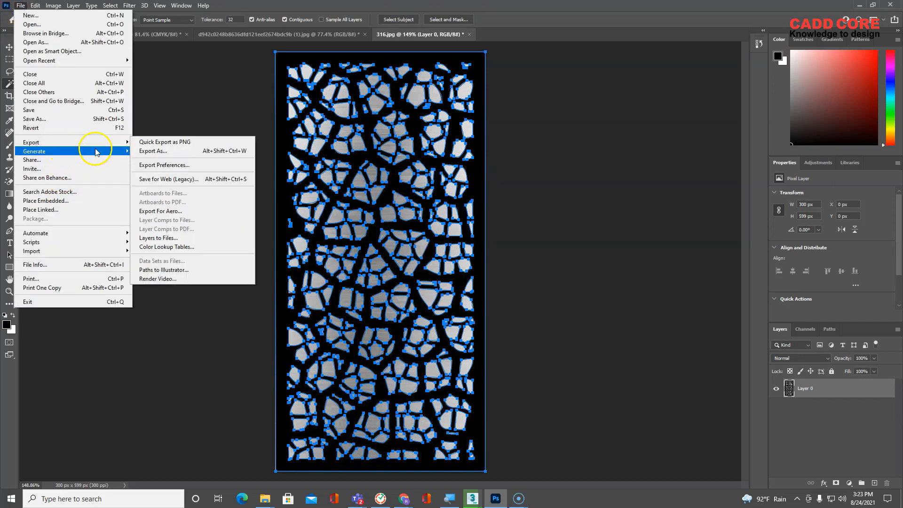
click(163, 269)
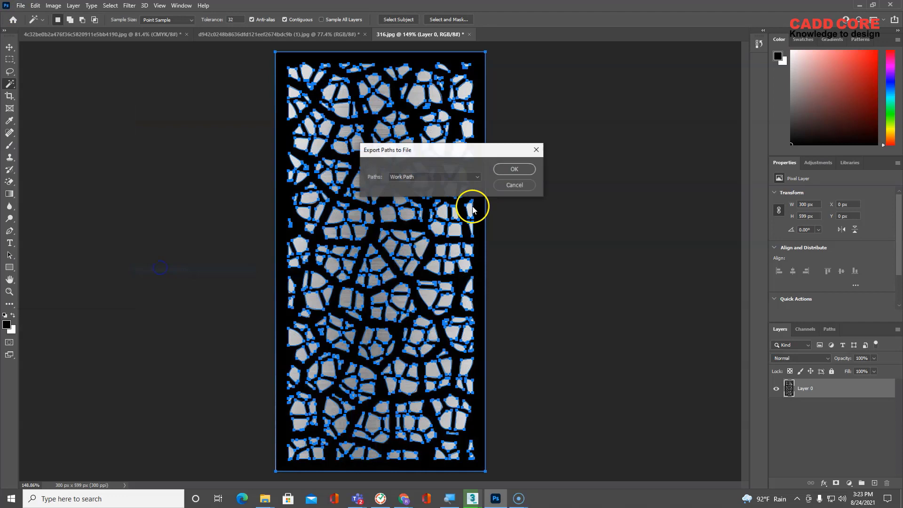
click(509, 170)
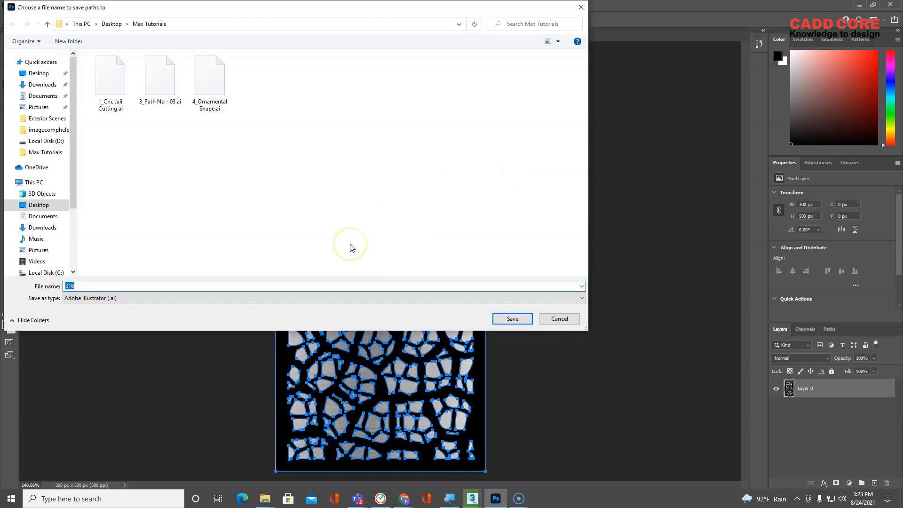
text(5_CNC Jali Cutting 02)
key(Return)
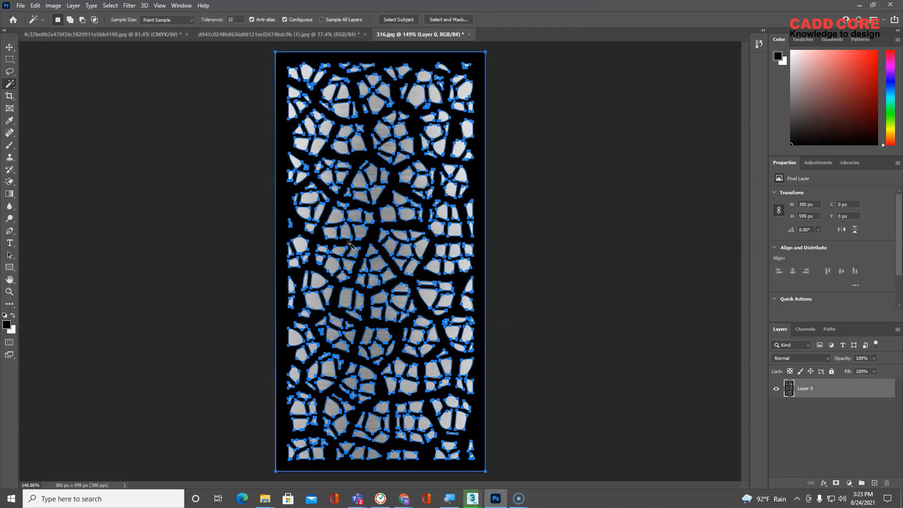
- Switch to the untitled 3ds Max scene and move the red ornamental shape away from the grid, beyond the purple jali panel
mouse_move(473, 502)
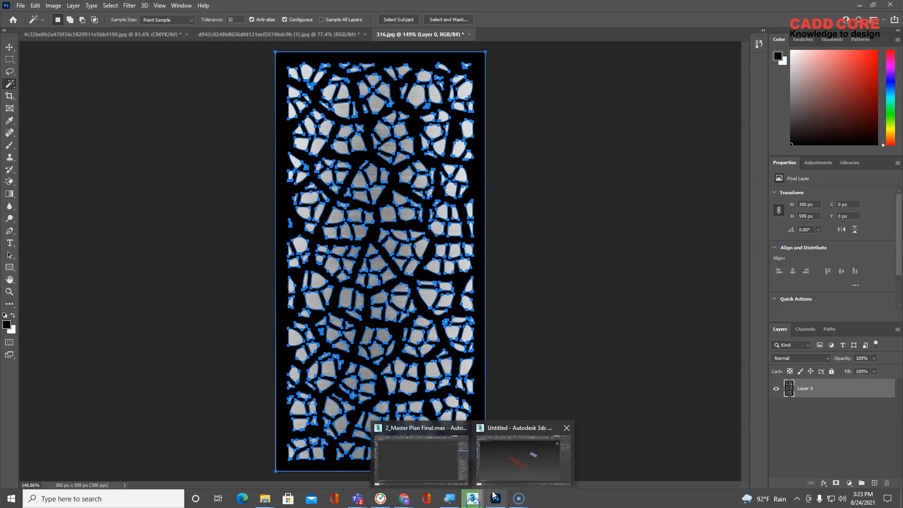
click(521, 466)
click(431, 281)
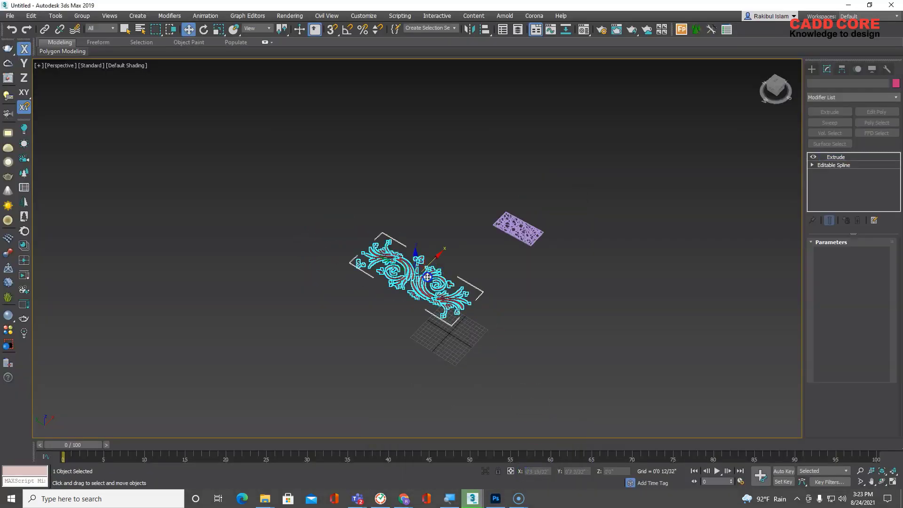
drag(430, 281, 567, 175)
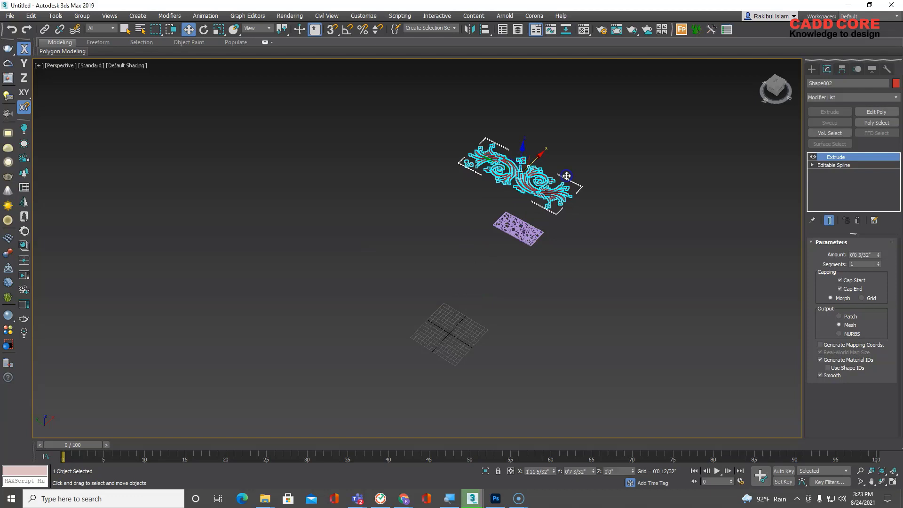
- Import 5_CNC Jali Cutting 02.ai from the Max Tutorials folder, merging it with the current scene and renaming all conflicting shapes
click(9, 16)
mouse_move(37, 144)
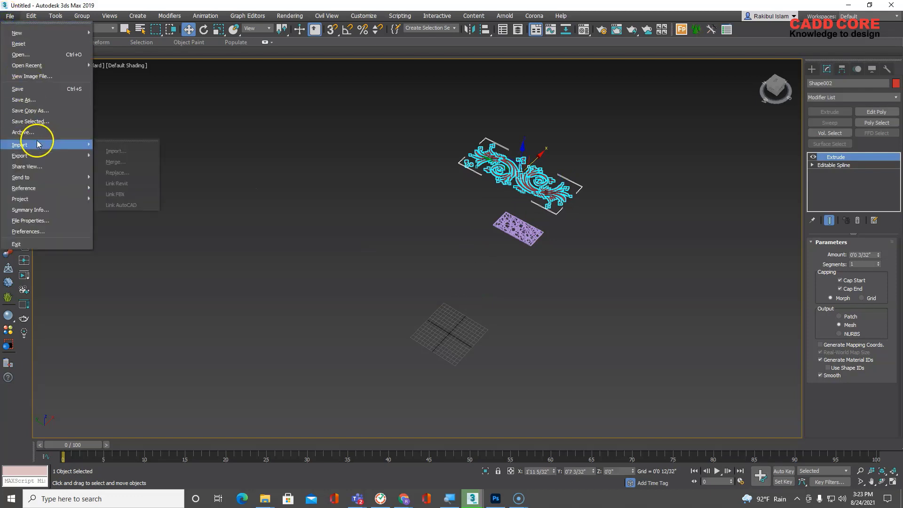
click(111, 150)
click(275, 93)
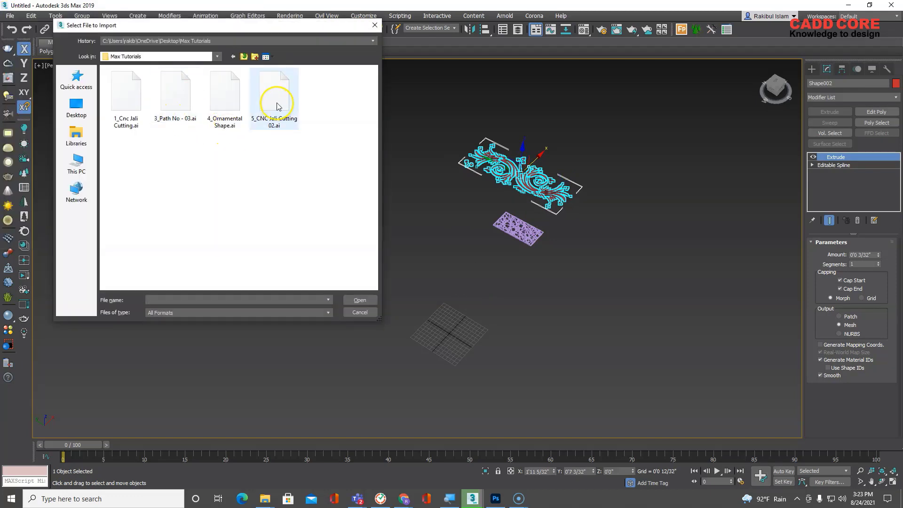
click(359, 300)
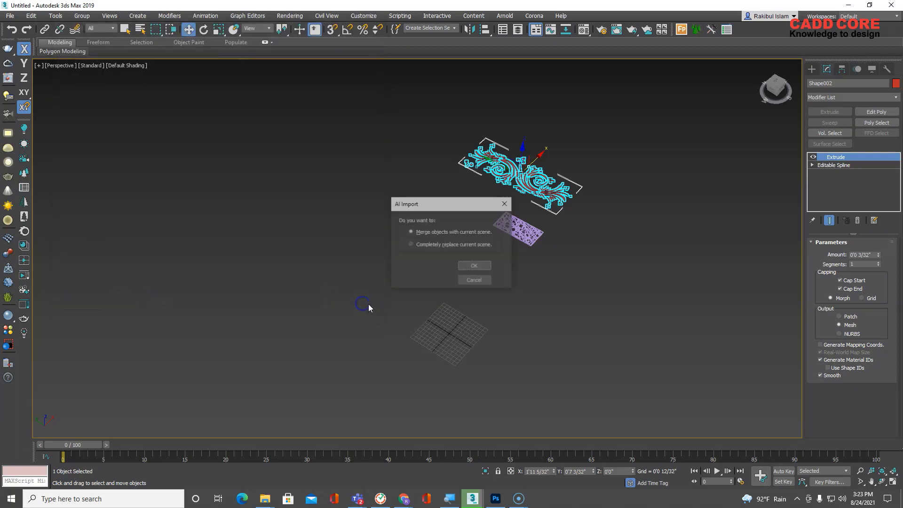
click(475, 266)
click(473, 260)
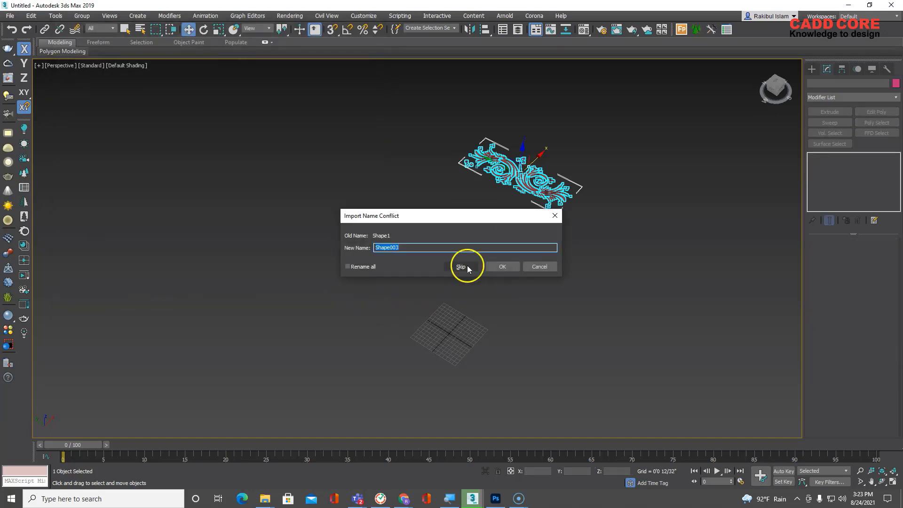
click(364, 267)
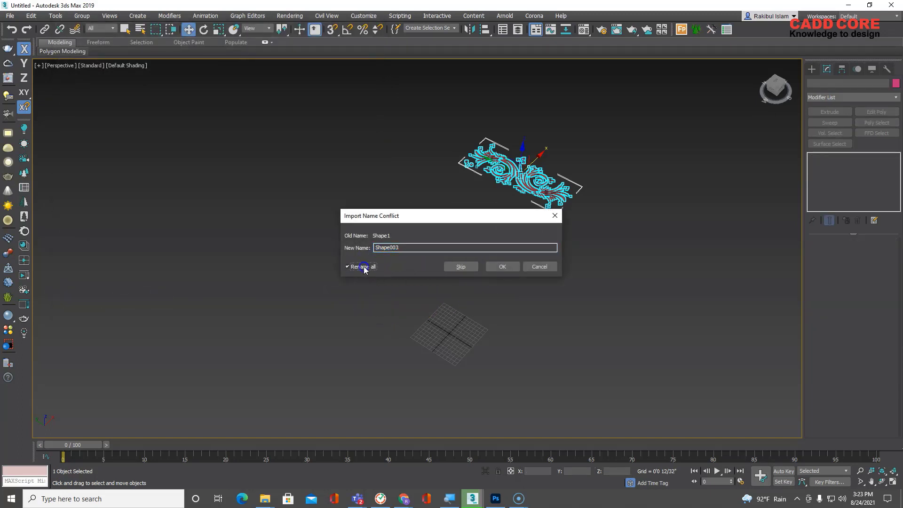
click(499, 268)
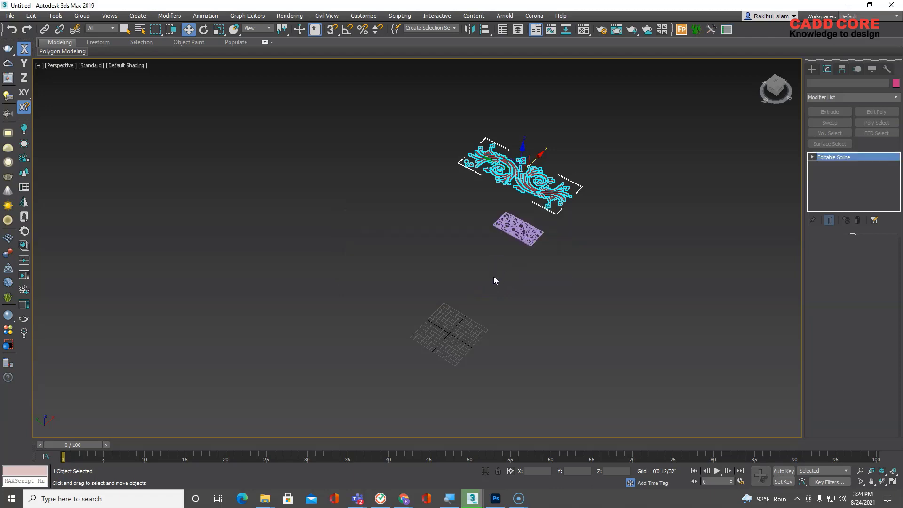
- Extrude the newly imported jali spline by 0'0 3/32" with its start and end capped
key(z)
scroll(425, 298, down, 3)
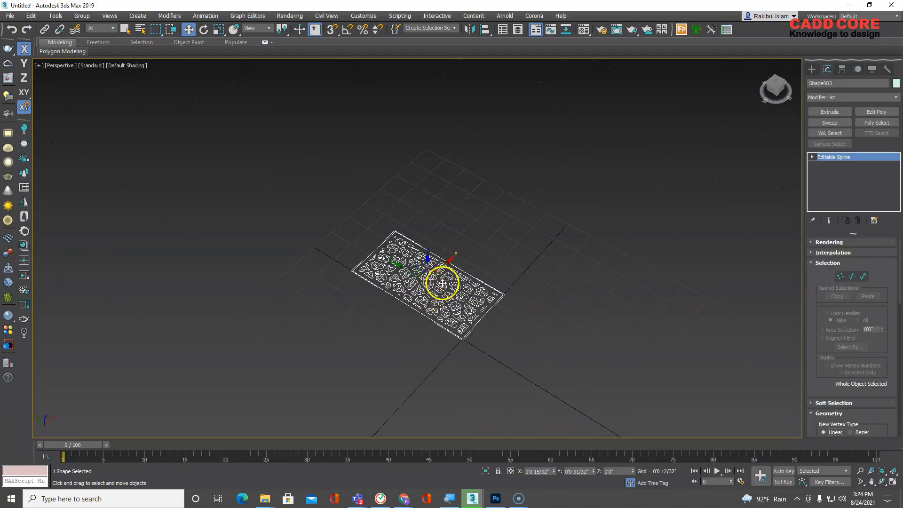
scroll(442, 295, up, 3)
scroll(390, 286, up, 4)
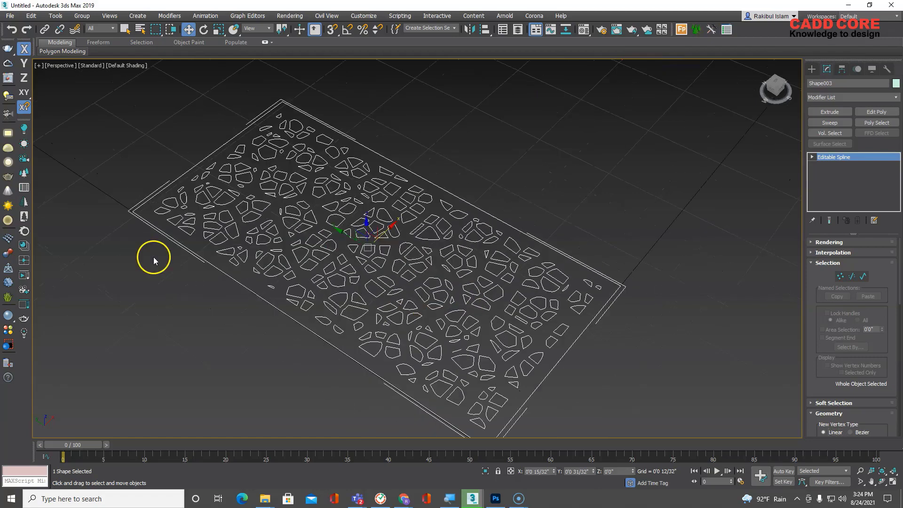
click(828, 112)
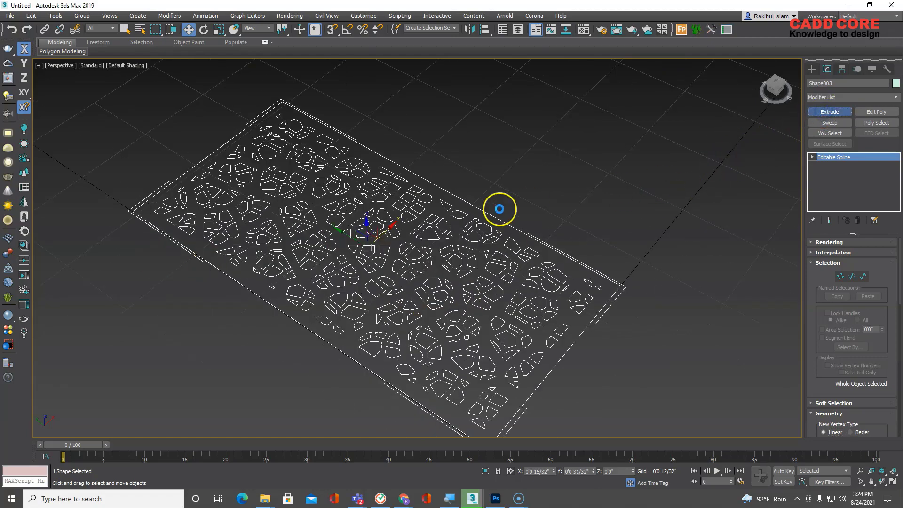
drag(425, 222, 427, 298)
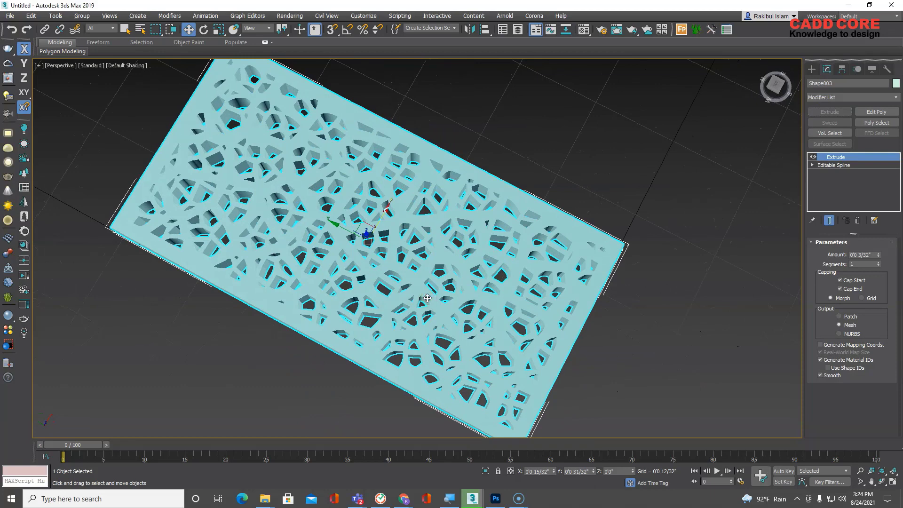